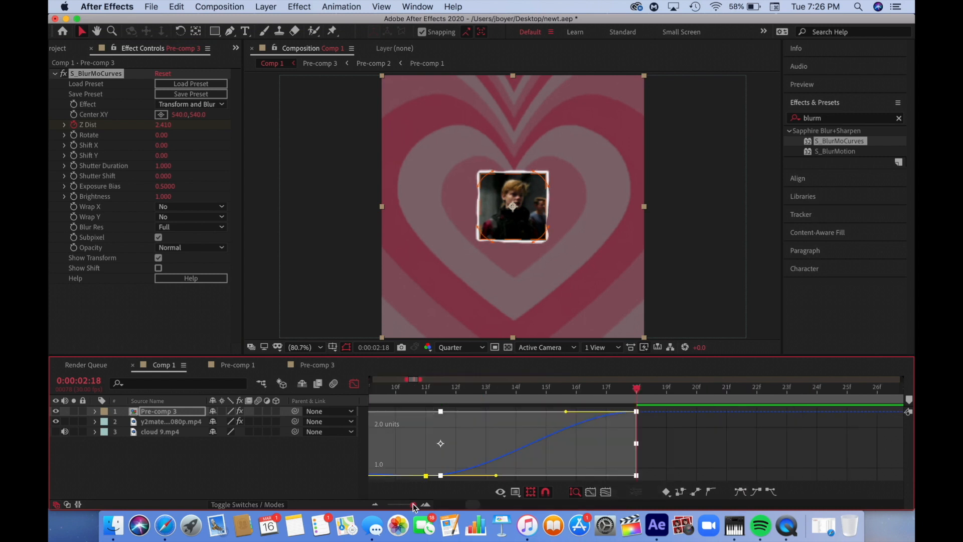
Shape the Z Dist graph on Pre-comp 3 to drop sharply after its first keyframe at 0:00:02:05 and rise steeply into its last at 0:00:02:18
{"action": "left_click", "coordinate": [474, 473]}
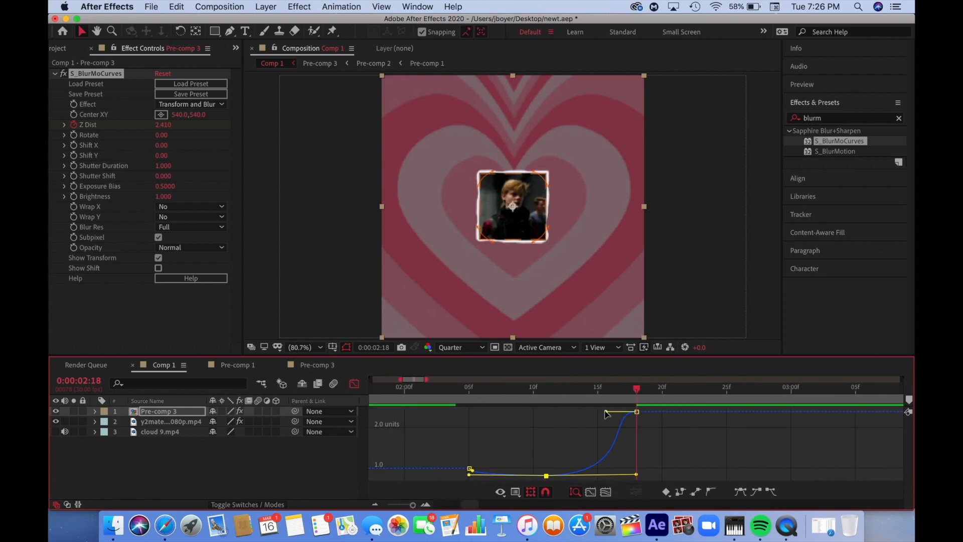
{"action": "left_click", "coordinate": [452, 392]}
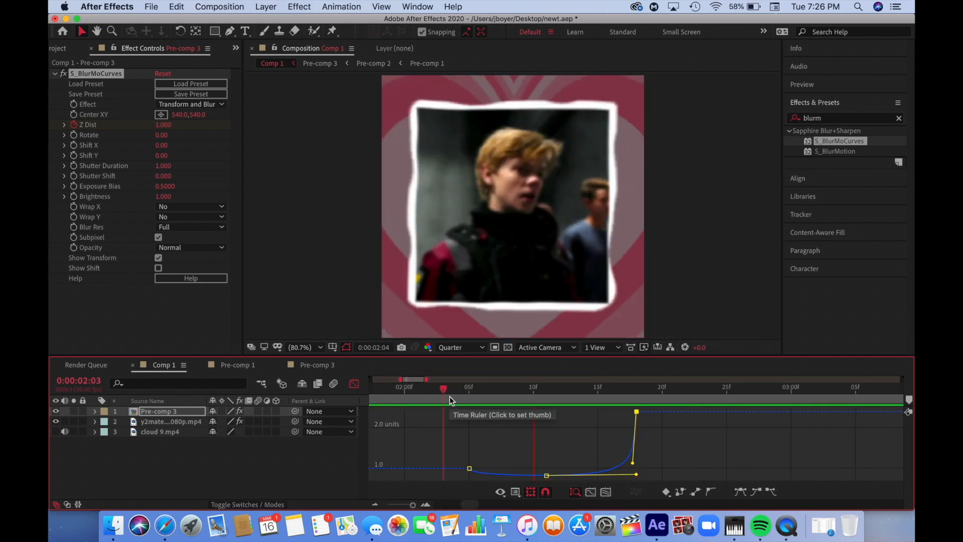
{"action": "left_click_drag", "start_coordinate": [412, 505], "coordinate": [414, 505]}
{"action": "scroll", "coordinate": [455, 484], "scroll_direction": "right", "scroll_amount": 2}
{"action": "left_click", "coordinate": [624, 388]}
{"action": "left_click", "coordinate": [624, 412]}
{"action": "left_click_drag", "start_coordinate": [645, 442], "coordinate": [633, 447]}
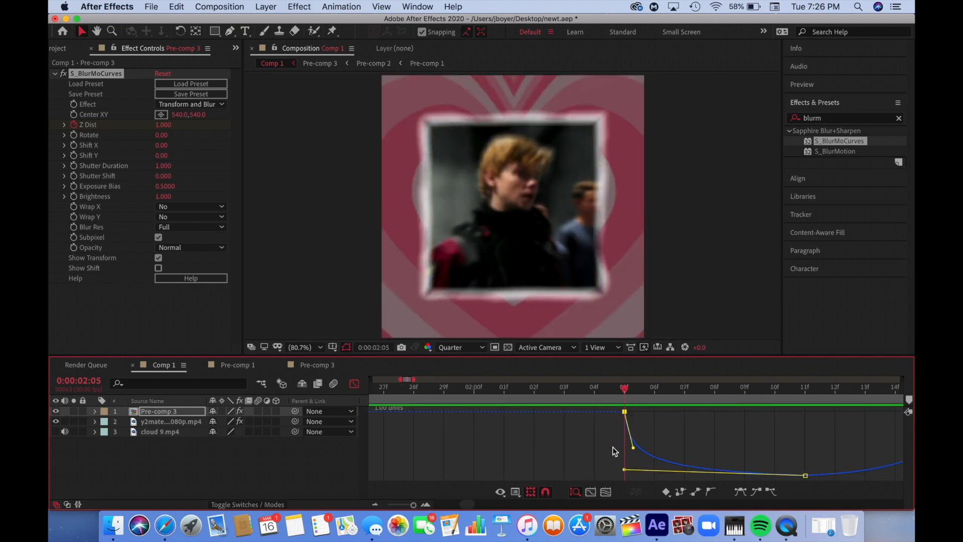
{"action": "key", "text": "space"}
Keyframe Shift X on Pre-comp 3 from 0 at 0:00:02:05, through a brief positive shift, to -40 at 0:00:02:08
{"action": "scroll", "coordinate": [553, 390], "scroll_direction": "left", "scroll_amount": 8}
{"action": "left_click", "coordinate": [461, 390]}
{"action": "left_click", "coordinate": [73, 145]}
{"action": "left_click", "coordinate": [354, 384]}
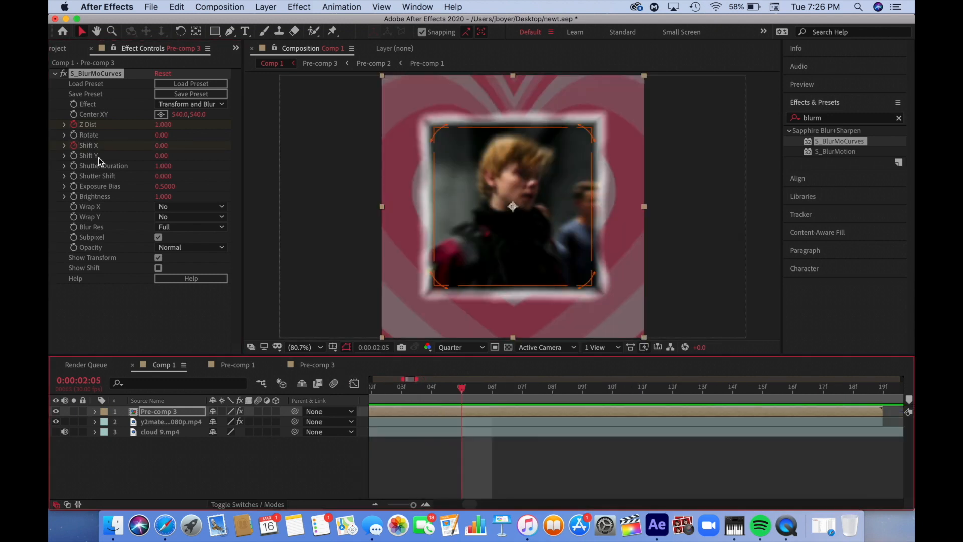
{"action": "left_click_drag", "start_coordinate": [413, 505], "coordinate": [410, 505]}
{"action": "left_click_drag", "start_coordinate": [626, 392], "coordinate": [631, 394]}
{"action": "left_click_drag", "start_coordinate": [164, 145], "coordinate": [173, 144]}
{"action": "left_click_drag", "start_coordinate": [632, 390], "coordinate": [640, 391]}
{"action": "left_click_drag", "start_coordinate": [172, 146], "coordinate": [164, 152]}
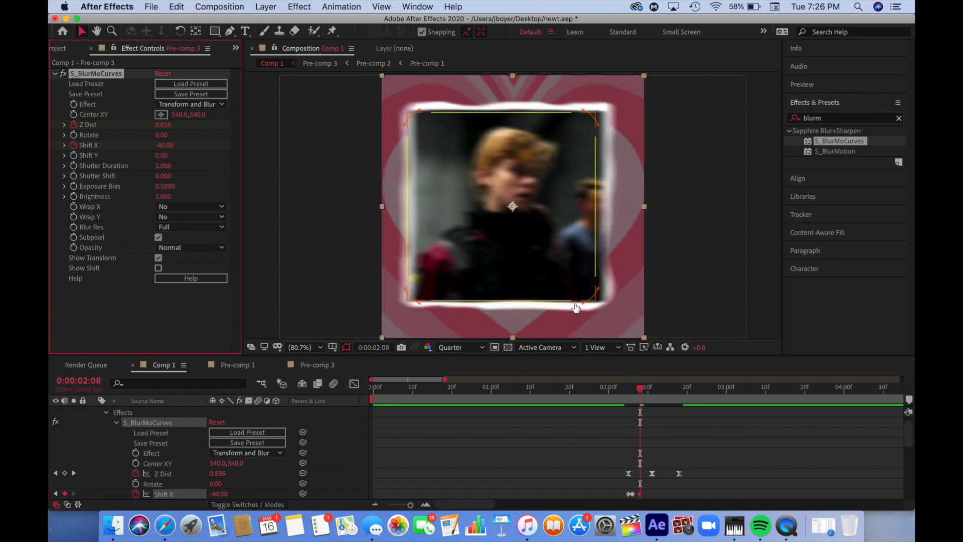
Return Shift X to 0 at the middle Z Dist keyframe, ease the Shift X keyframes, and preview the shake
{"action": "mouse_move", "coordinate": [640, 390]}
{"action": "left_mouse_down"}
{"action": "mouse_move", "coordinate": [652, 393]}
{"action": "mouse_move", "coordinate": [716, 496]}
{"action": "left_mouse_up"}
{"action": "left_click", "coordinate": [171, 146]}
{"action": "type", "text": "0"}
{"action": "key", "text": "Return"}
{"action": "left_click", "coordinate": [354, 384]}
{"action": "left_click", "coordinate": [606, 395]}
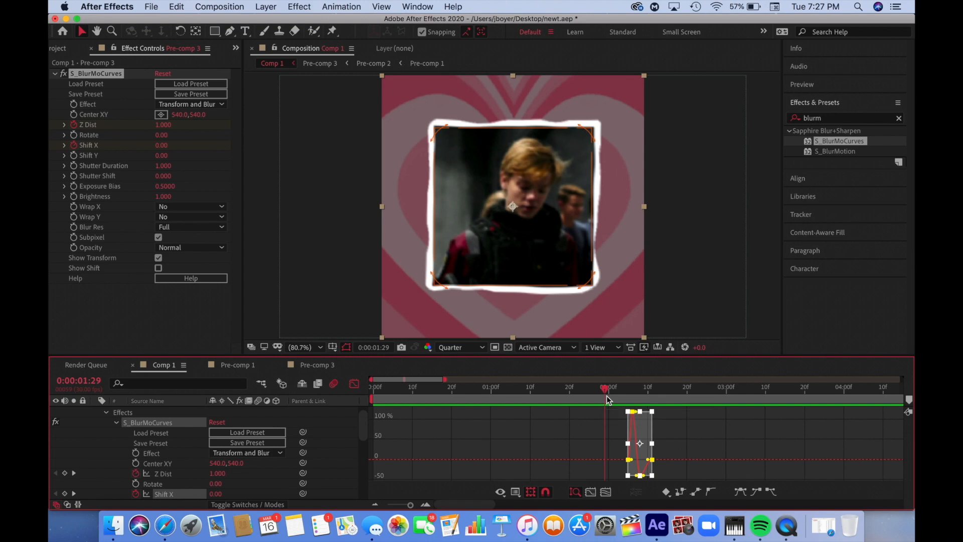
{"action": "key", "text": "space"}
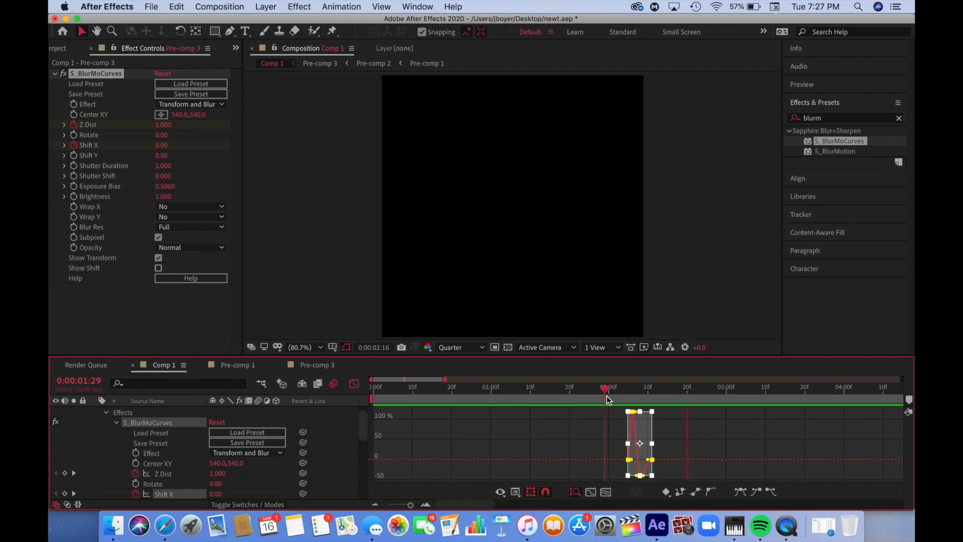
Copy the middle Z Dist keyframe and paste it at 0:00:02:13 to hold the zoom
{"action": "left_click", "coordinate": [356, 386]}
{"action": "left_click", "coordinate": [649, 395]}
{"action": "left_click", "coordinate": [652, 473]}
{"action": "key", "text": "super+c"}
{"action": "left_click", "coordinate": [659, 396]}
{"action": "key", "text": "super+v"}
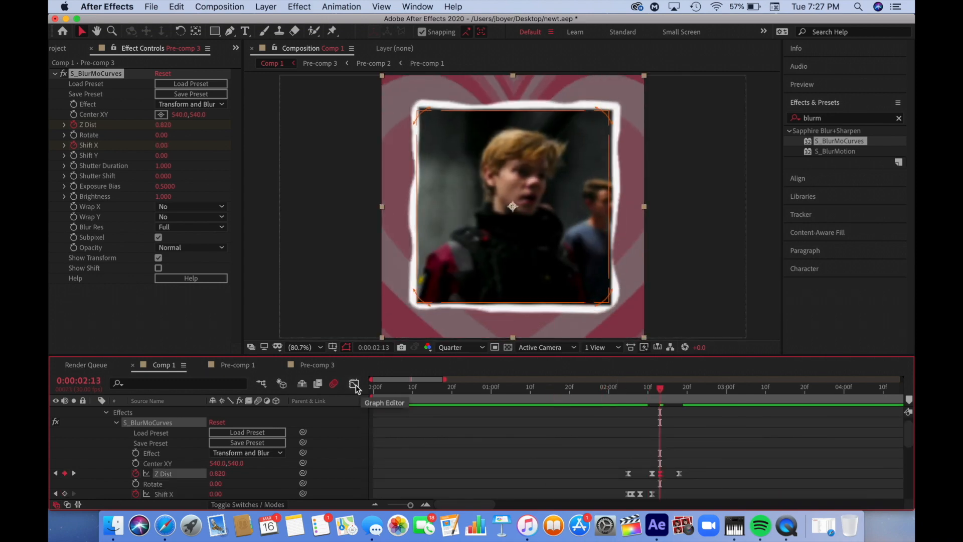
Steepen the Z Dist curve between the 0:00:02:13 keyframe and the last keyframe, preview it, and return to the composition's start
{"action": "left_click", "coordinate": [356, 386]}
{"action": "left_click_drag", "start_coordinate": [410, 505], "coordinate": [414, 507]}
{"action": "left_click", "coordinate": [710, 493]}
{"action": "left_click", "coordinate": [604, 479]}
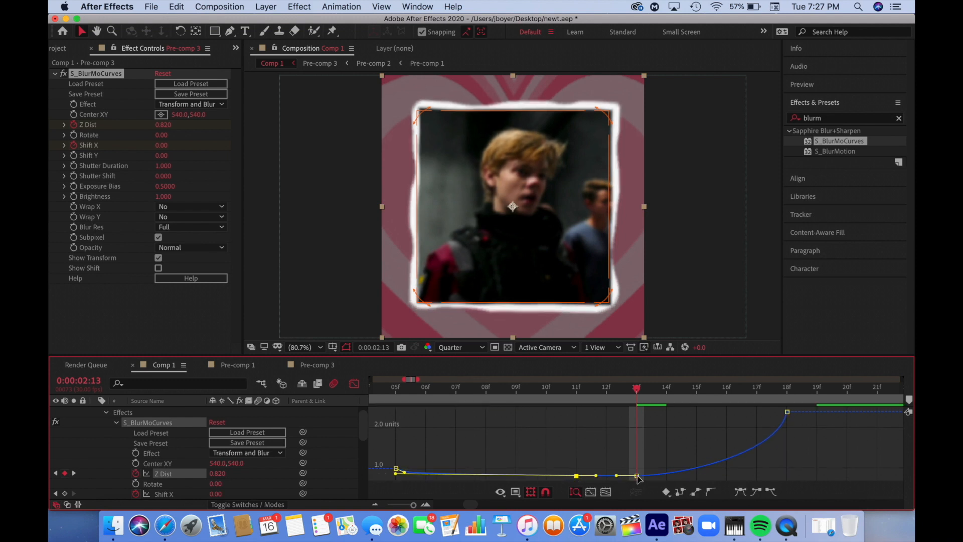
{"action": "left_click_drag", "start_coordinate": [694, 483], "coordinate": [782, 459]}
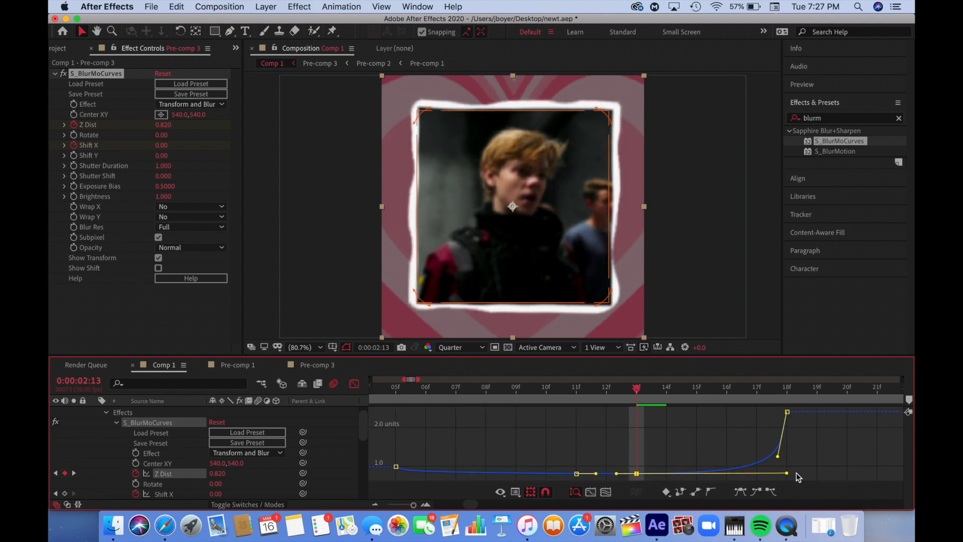
{"action": "scroll", "coordinate": [797, 477], "scroll_direction": "left", "scroll_amount": 7}
{"action": "left_click", "coordinate": [680, 385]}
{"action": "key", "text": "space"}
{"action": "left_click", "coordinate": [389, 504]}
{"action": "left_click", "coordinate": [354, 384]}
{"action": "left_click_drag", "start_coordinate": [405, 389], "coordinate": [338, 390]}
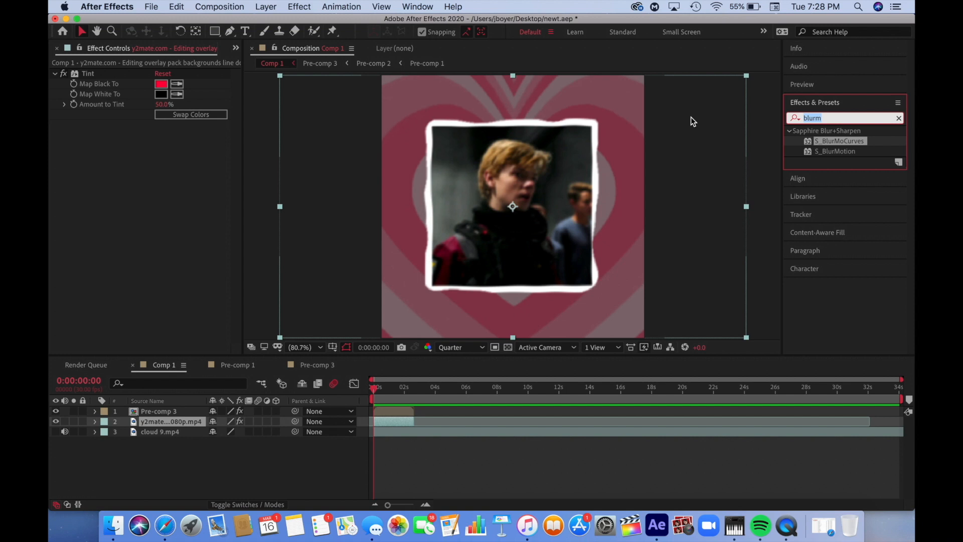
Apply S_FilmDamage to the heart background video and change two colors in its Dust Details
{"action": "type", "text": "film"}
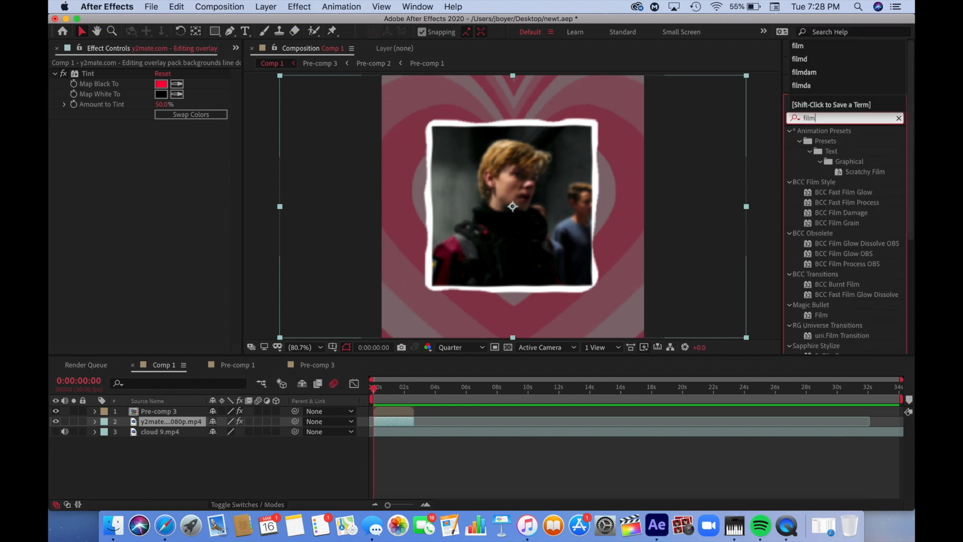
{"action": "left_click_drag", "start_coordinate": [846, 325], "coordinate": [107, 123]}
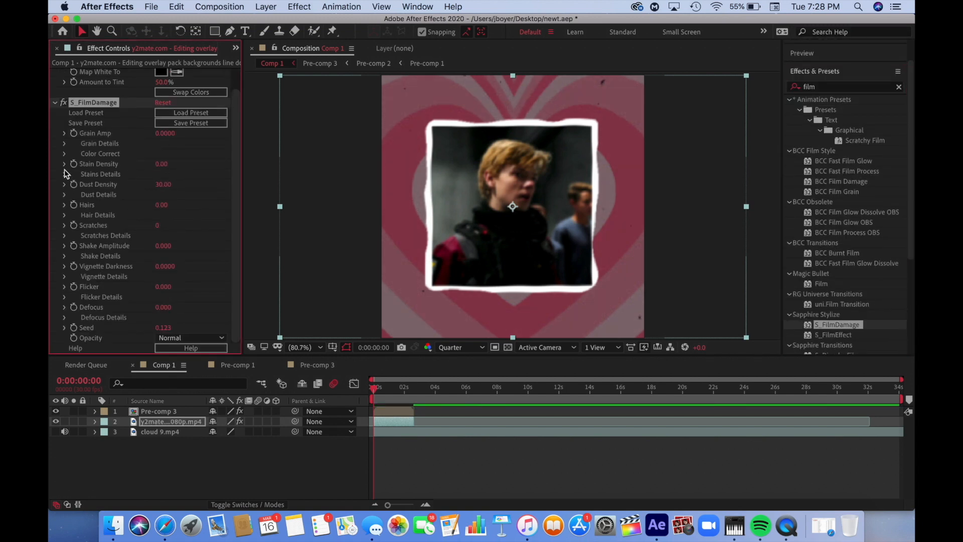
{"action": "left_click", "coordinate": [65, 194]}
{"action": "left_click", "coordinate": [161, 297]}
{"action": "left_click", "coordinate": [104, 40]}
{"action": "left_click", "coordinate": [363, 39]}
{"action": "left_click", "coordinate": [161, 307]}
{"action": "left_click", "coordinate": [105, 40]}
{"action": "left_click", "coordinate": [363, 40]}
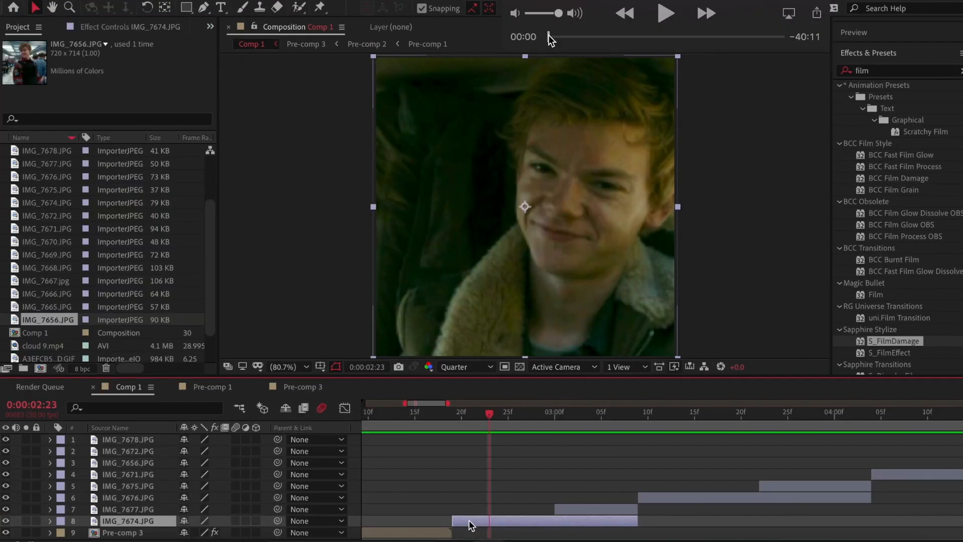
{"action": "left_click_drag", "start_coordinate": [549, 34], "coordinate": [718, 29]}
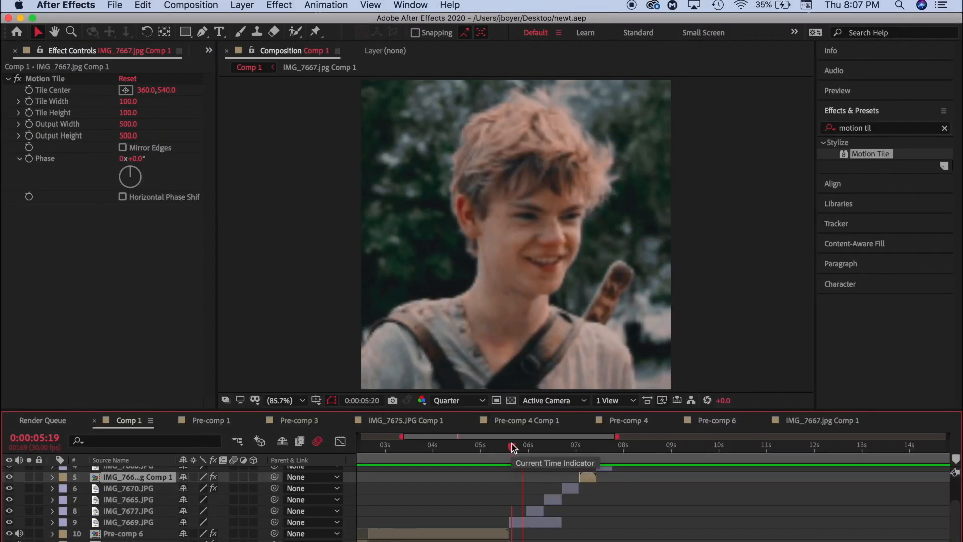
Preview the cut at 0:00:05:18 and apply S_BlurMoCurves to IMG_7669.JPG
{"action": "left_click_drag", "start_coordinate": [499, 444], "coordinate": [497, 444]}
{"action": "key", "text": "space"}
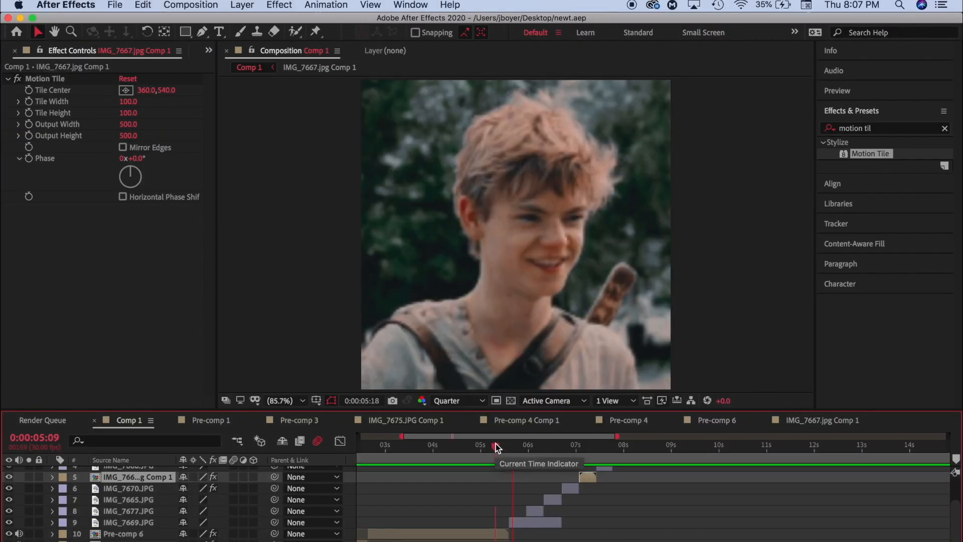
{"action": "key", "text": "space"}
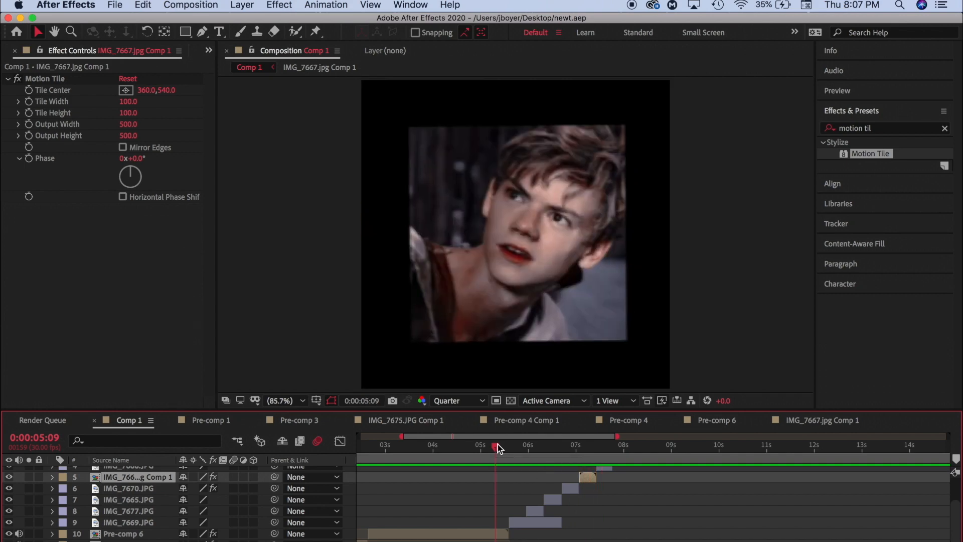
{"action": "left_click_drag", "start_coordinate": [498, 448], "coordinate": [513, 446]}
{"action": "left_click", "coordinate": [532, 521]}
{"action": "left_click", "coordinate": [879, 128]}
{"action": "type", "text": "blurm"}
{"action": "double_click", "coordinate": [881, 153]}
Keyframe Z Dist on IMG_7669.JPG from 0.231 at 0:00:05:18 to 1.000 at 0:00:05:29
{"action": "left_click", "coordinate": [527, 450]}
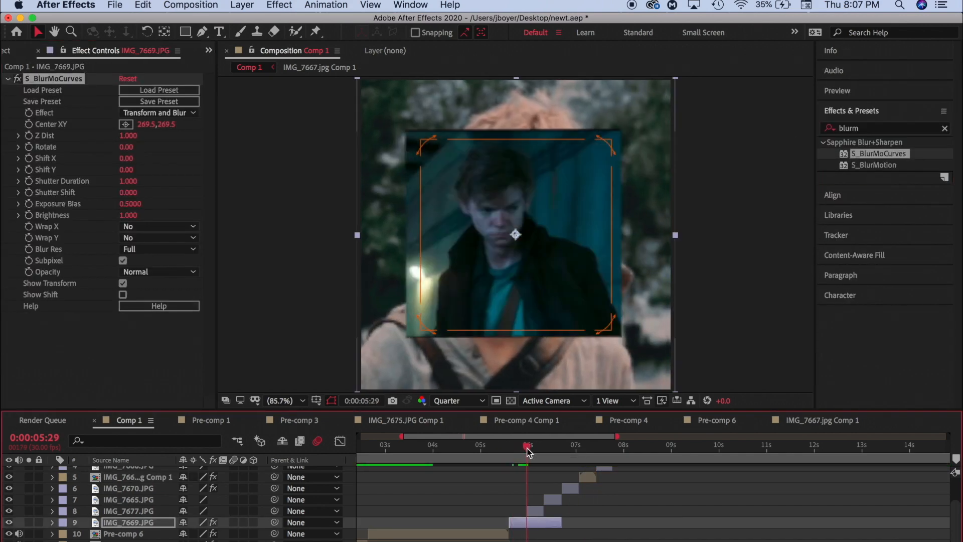
{"action": "left_click", "coordinate": [509, 462]}
{"action": "left_click_drag", "start_coordinate": [105, 136], "coordinate": [86, 146]}
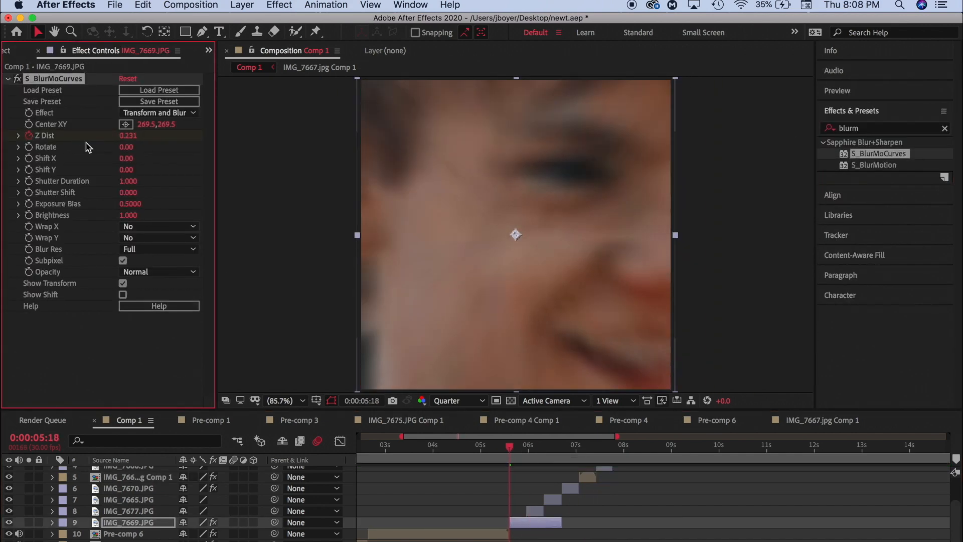
Easy ease the Z Dist keyframes of IMG_7669.JPG, pull the curve into a sharp initial change, and preview it
{"action": "left_click", "coordinate": [340, 441]}
{"action": "left_click_drag", "start_coordinate": [493, 470], "coordinate": [541, 533]}
{"action": "key", "text": "F9"}
{"action": "left_click_drag", "start_coordinate": [522, 471], "coordinate": [509, 472]}
{"action": "left_click_drag", "start_coordinate": [563, 410], "coordinate": [563, 392]}
{"action": "left_click_drag", "start_coordinate": [515, 524], "coordinate": [510, 477]}
{"action": "key", "text": "space"}
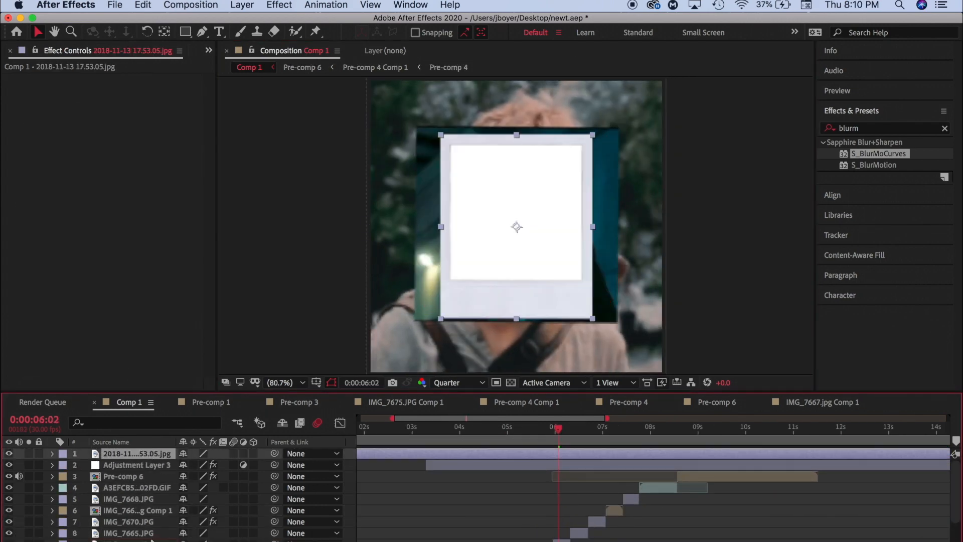
Move the polaroid frame layer directly below IMG_7677.JPG and extend IMG_7677.JPG to end at 0:00:06:21
{"action": "left_click_drag", "start_coordinate": [151, 540], "coordinate": [150, 505]}
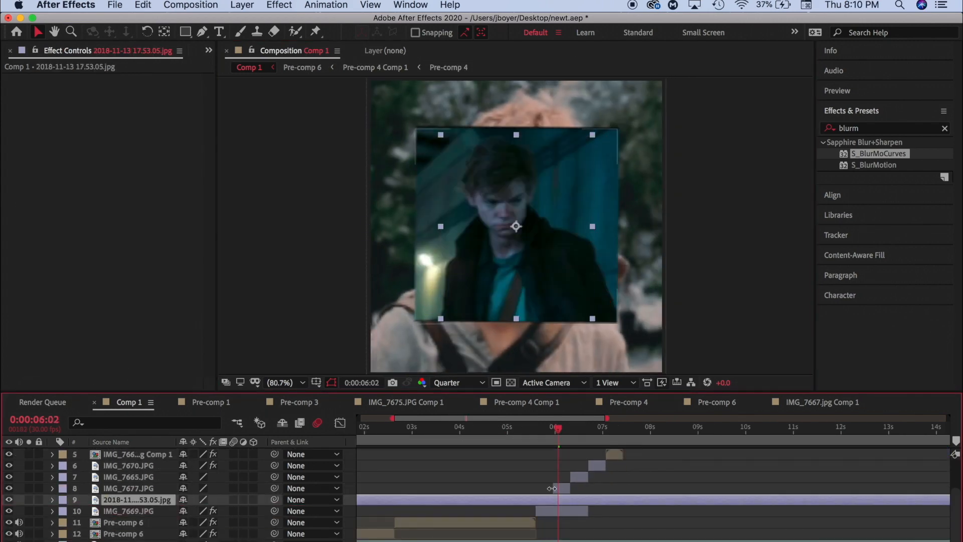
{"action": "left_click_drag", "start_coordinate": [558, 437], "coordinate": [552, 439]}
{"action": "left_click_drag", "start_coordinate": [571, 488], "coordinate": [588, 493]}
Trim the polaroid frame layer at both ends to match the duration of IMG_7669.JPG, ending at 0:00:06:21
{"action": "left_click_drag", "start_coordinate": [556, 431], "coordinate": [589, 434]}
{"action": "left_click", "coordinate": [544, 500]}
{"action": "key", "text": "alt+["}
{"action": "left_click", "coordinate": [549, 522]}
{"action": "left_click", "coordinate": [577, 500]}
{"action": "key", "text": "alt+]"}
{"action": "left_click", "coordinate": [569, 522]}
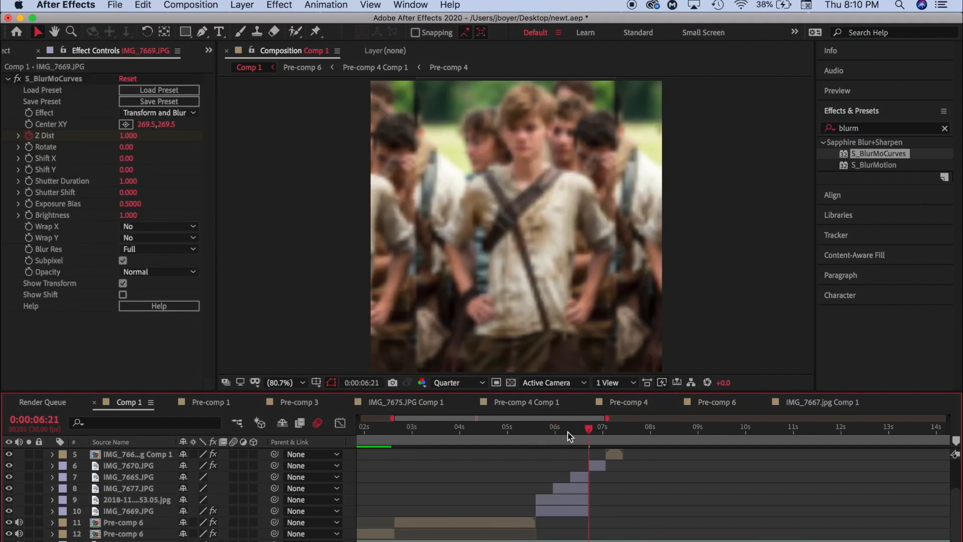
Scale down IMG_7677.JPG and nudge it upward to fit inside the polaroid frame's opening
{"action": "left_click", "coordinate": [568, 434]}
{"action": "left_click", "coordinate": [570, 488]}
{"action": "left_click_drag", "start_coordinate": [608, 134], "coordinate": [588, 159]}
{"action": "key", "text": "Up"}
{"action": "key", "text": "Up"}
{"action": "key", "text": "Up"}
{"action": "key", "text": "Up"}
{"action": "key", "text": "Up"}
{"action": "key", "text": "Up"}
{"action": "key", "text": "Up"}
{"action": "key", "text": "Up"}
{"action": "key", "text": "Up"}
{"action": "key", "text": "Up"}
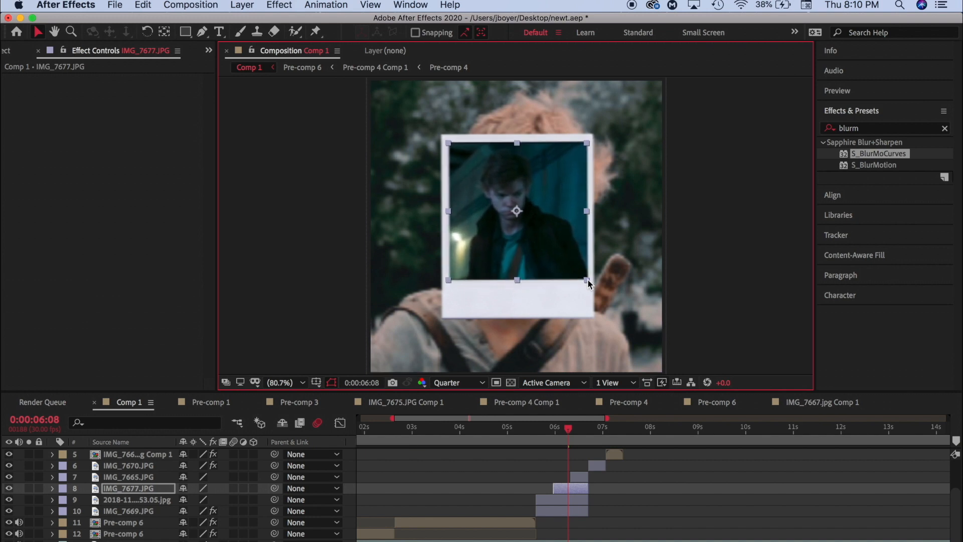
{"action": "left_click", "coordinate": [541, 229]}
Trim the start of the polaroid frame layer to line up with the start of IMG_7677.JPG
{"action": "left_click", "coordinate": [558, 500]}
{"action": "left_click_drag", "start_coordinate": [568, 433], "coordinate": [562, 432]}
{"action": "left_click", "coordinate": [93, 511]}
{"action": "left_click_drag", "start_coordinate": [86, 500], "coordinate": [107, 488]}
{"action": "left_click", "coordinate": [242, 5]}
{"action": "left_click_drag", "start_coordinate": [560, 426], "coordinate": [540, 426]}
{"action": "left_click", "coordinate": [554, 501]}
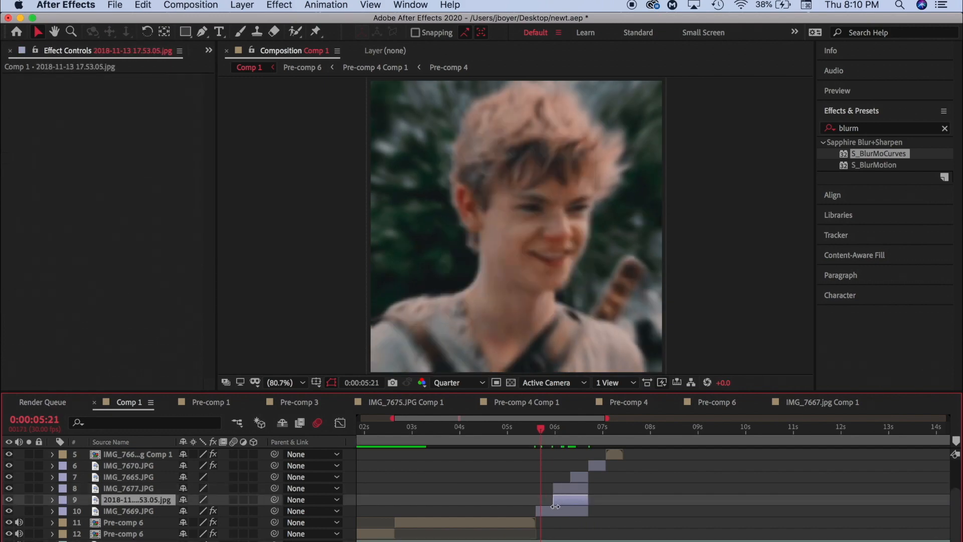
Duplicate the polaroid frame layer and place the copy between IMG_7665.JPG and IMG_7677.JPG, starting with IMG_7665.JPG
{"action": "left_click", "coordinate": [85, 486], "text": "shift"}
{"action": "left_click", "coordinate": [242, 5]}
{"action": "left_click", "coordinate": [582, 431]}
{"action": "left_click", "coordinate": [135, 499]}
{"action": "key", "text": "super+d"}
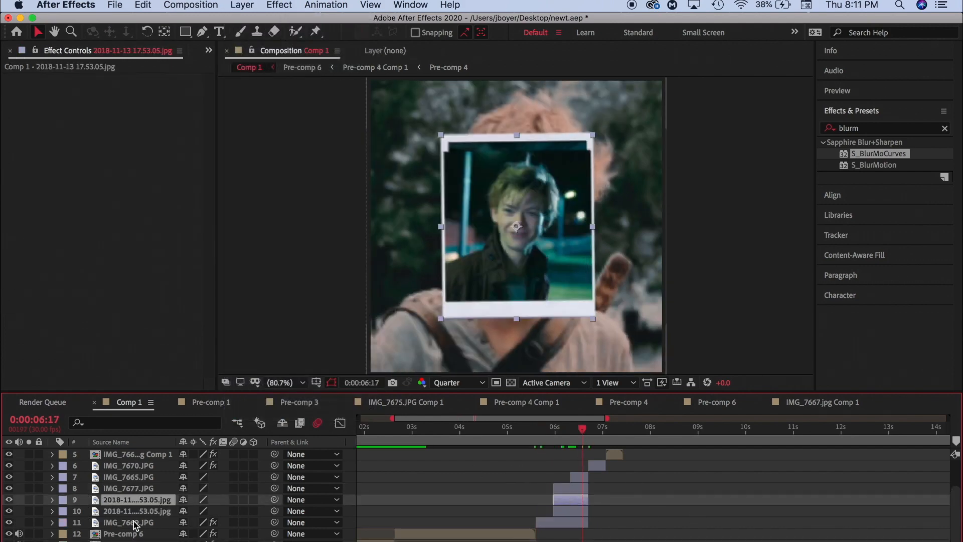
{"action": "left_click_drag", "start_coordinate": [135, 500], "coordinate": [132, 485]}
Pre-compose IMG_7677.JPG with its polaroid frame and move the result toward the upper left of the picture
{"action": "left_click", "coordinate": [106, 500]}
{"action": "left_click", "coordinate": [92, 510], "text": "shift"}
{"action": "left_click", "coordinate": [242, 5]}
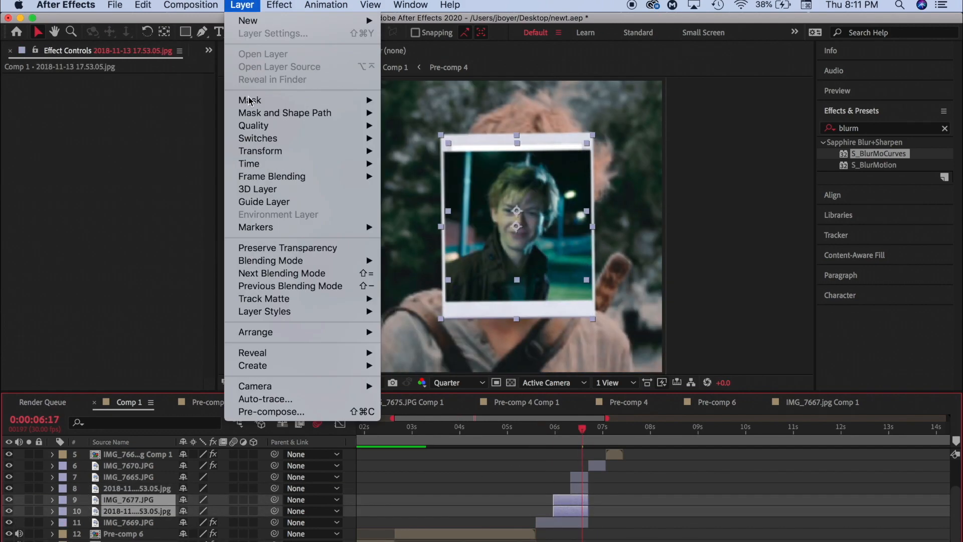
{"action": "left_click", "coordinate": [273, 410]}
{"action": "left_click", "coordinate": [684, 205]}
{"action": "left_click", "coordinate": [563, 429]}
{"action": "left_click", "coordinate": [525, 245]}
{"action": "left_click_drag", "start_coordinate": [524, 245], "coordinate": [468, 203]}
Move IMG_7665.JPG up to position 540.0, 478.1 and scale it to 87% to fit its polaroid frame
{"action": "left_click", "coordinate": [585, 430]}
{"action": "left_click", "coordinate": [579, 477]}
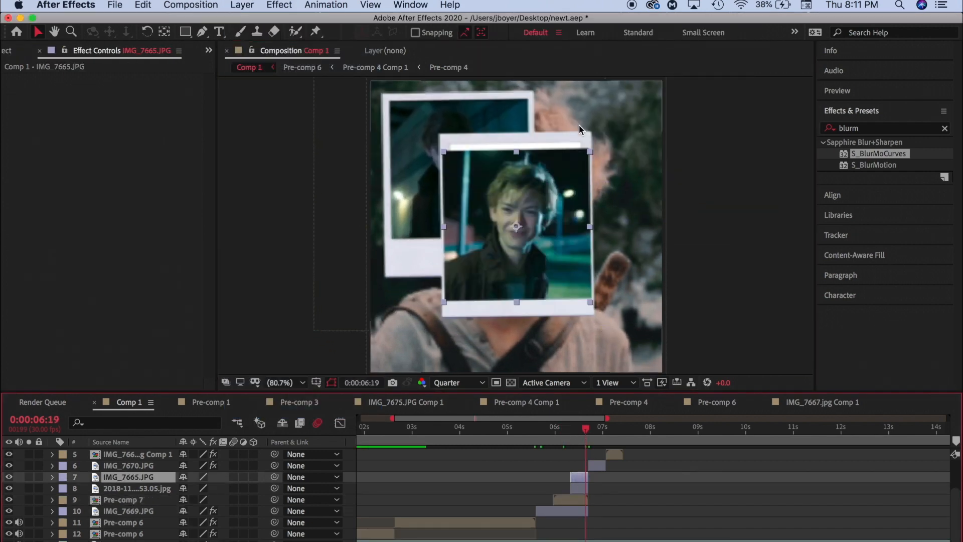
{"action": "left_click_drag", "start_coordinate": [561, 173], "coordinate": [561, 157]}
{"action": "left_click", "coordinate": [53, 477]}
{"action": "left_click", "coordinate": [65, 488]}
{"action": "mouse_move", "coordinate": [218, 523]}
{"action": "left_mouse_down"}
{"action": "mouse_move", "coordinate": [204, 524]}
{"action": "mouse_move", "coordinate": [214, 523]}
{"action": "left_mouse_up"}
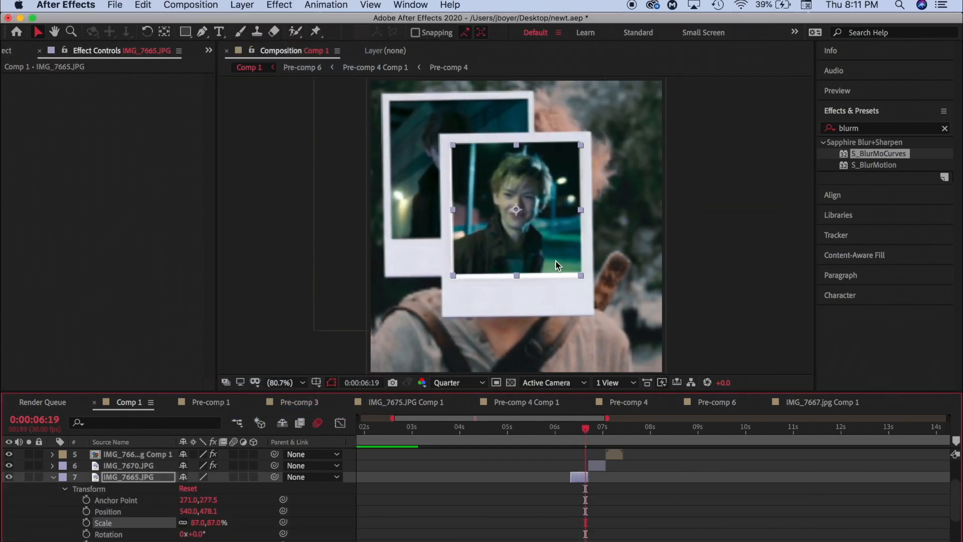
Pre-compose IMG_7665.JPG together with its polaroid frame
{"action": "left_click", "coordinate": [52, 477]}
{"action": "left_click", "coordinate": [89, 467]}
{"action": "left_click", "coordinate": [89, 477]}
{"action": "left_click", "coordinate": [88, 487], "text": "shift"}
{"action": "left_click", "coordinate": [239, 5]}
{"action": "left_click", "coordinate": [273, 410]}
{"action": "left_click", "coordinate": [696, 206]}
Scale Pre-comp 8 to 84%, rotate it 15°, and move it to the picture's lower right at about 750.6, 715.9
{"action": "left_click", "coordinate": [60, 488]}
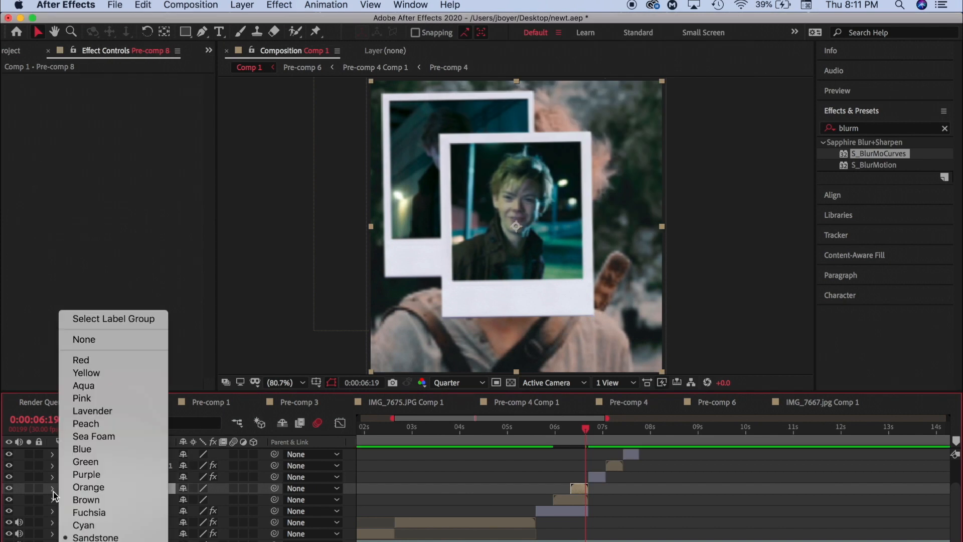
{"action": "left_click", "coordinate": [55, 494]}
{"action": "left_click", "coordinate": [52, 488]}
{"action": "left_click", "coordinate": [65, 500]}
{"action": "scroll", "coordinate": [66, 500], "scroll_direction": "down", "scroll_amount": 1}
{"action": "mouse_move", "coordinate": [217, 523]}
{"action": "left_mouse_down"}
{"action": "mouse_move", "coordinate": [206, 523]}
{"action": "mouse_move", "coordinate": [205, 534]}
{"action": "left_mouse_up"}
{"action": "left_click_drag", "start_coordinate": [532, 233], "coordinate": [588, 280]}
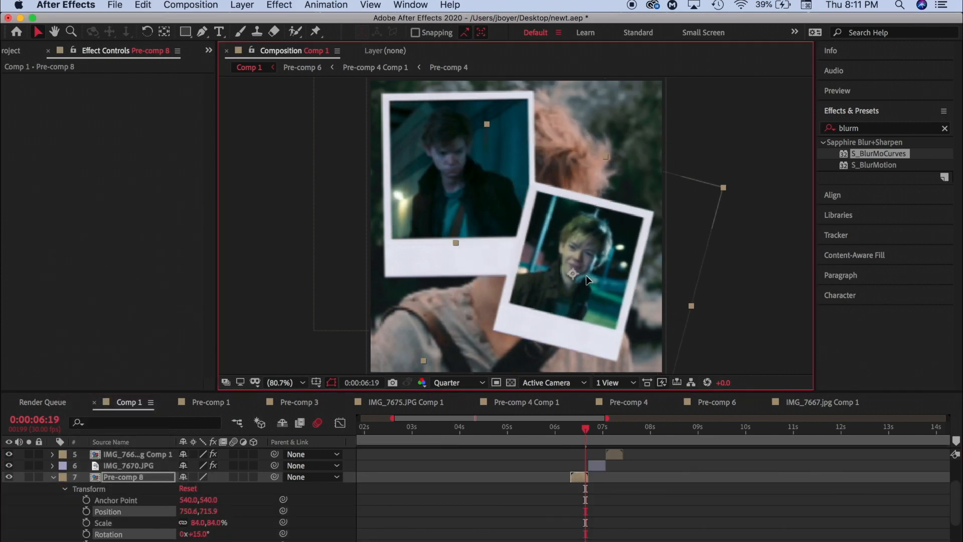
Scale Pre-comp 7 to 77% and rotate it -16°
{"action": "left_click", "coordinate": [286, 383]}
{"action": "left_click", "coordinate": [286, 384]}
{"action": "left_click", "coordinate": [53, 477]}
{"action": "left_click", "coordinate": [53, 499]}
{"action": "left_click", "coordinate": [72, 510]}
{"action": "left_click", "coordinate": [65, 511]}
{"action": "scroll", "coordinate": [66, 511], "scroll_direction": "down", "scroll_amount": 2}
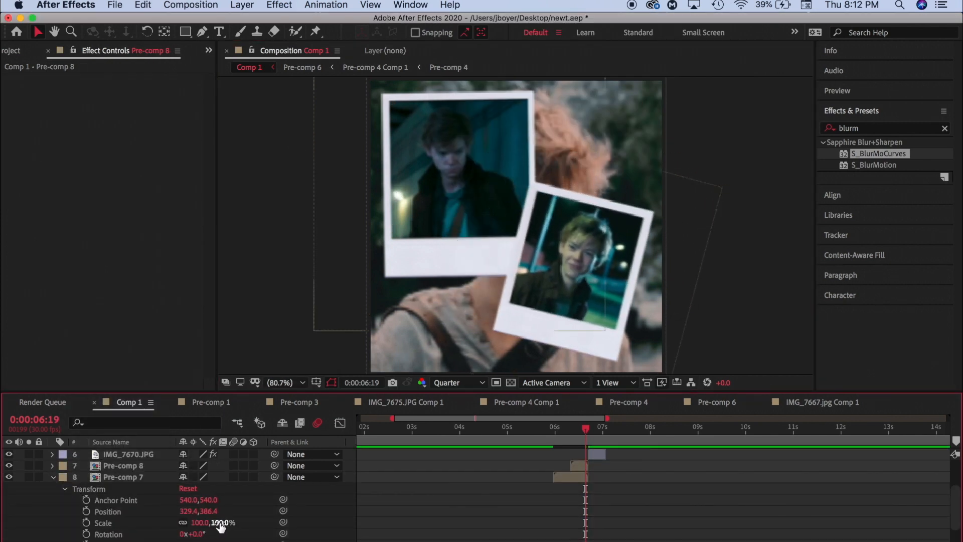
{"action": "mouse_move", "coordinate": [199, 534]}
{"action": "left_mouse_down"}
{"action": "mouse_move", "coordinate": [190, 534]}
{"action": "mouse_move", "coordinate": [207, 523]}
{"action": "left_mouse_up"}
{"action": "left_click", "coordinate": [53, 477]}
Keyframe Pre-comp 7's scale from 159% at 0:00:05:29 down to 77%, shape a sharp ease-out curve, and preview the entrance
{"action": "left_click_drag", "start_coordinate": [585, 427], "coordinate": [572, 428]}
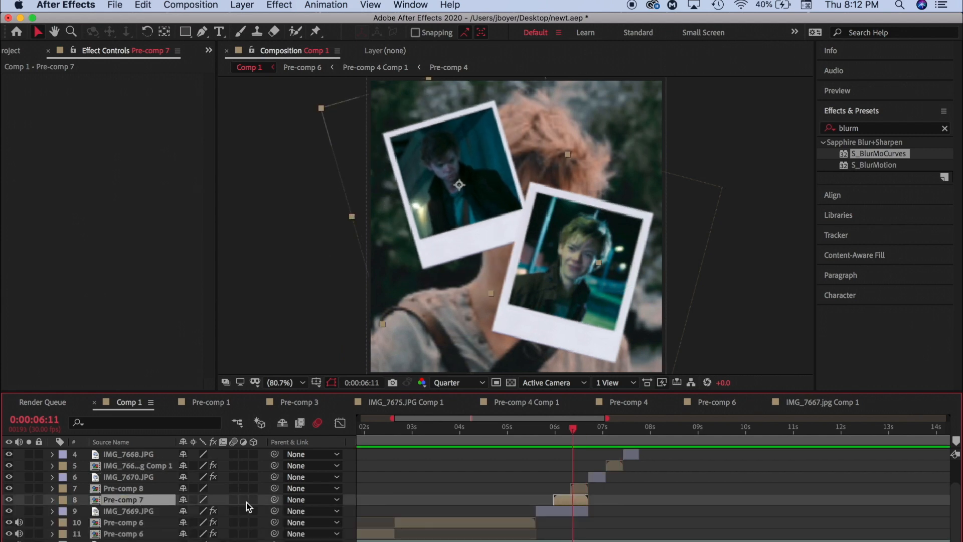
{"action": "left_click", "coordinate": [52, 500]}
{"action": "scroll", "coordinate": [512, 463], "scroll_direction": "down", "scroll_amount": 2}
{"action": "left_click", "coordinate": [553, 430]}
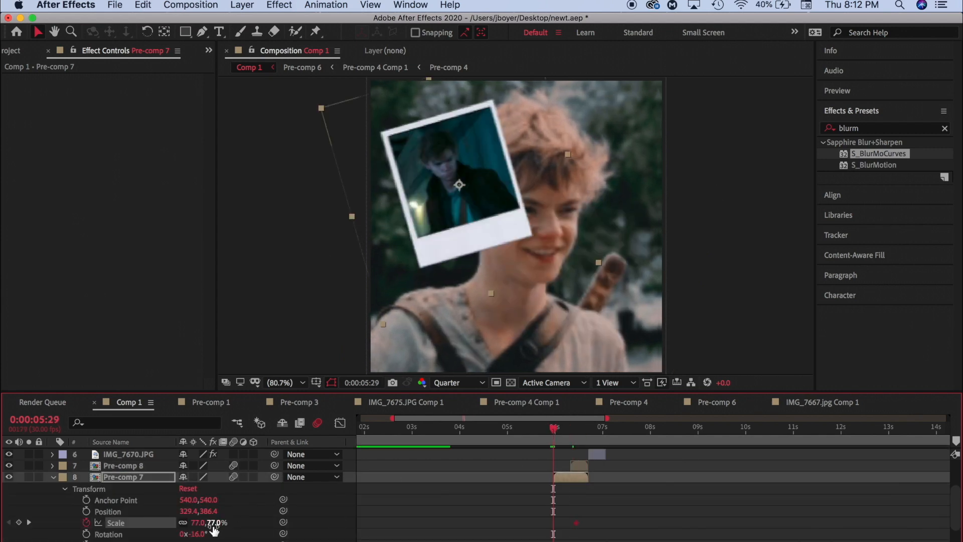
{"action": "left_click_drag", "start_coordinate": [211, 523], "coordinate": [266, 523]}
{"action": "left_click", "coordinate": [340, 423]}
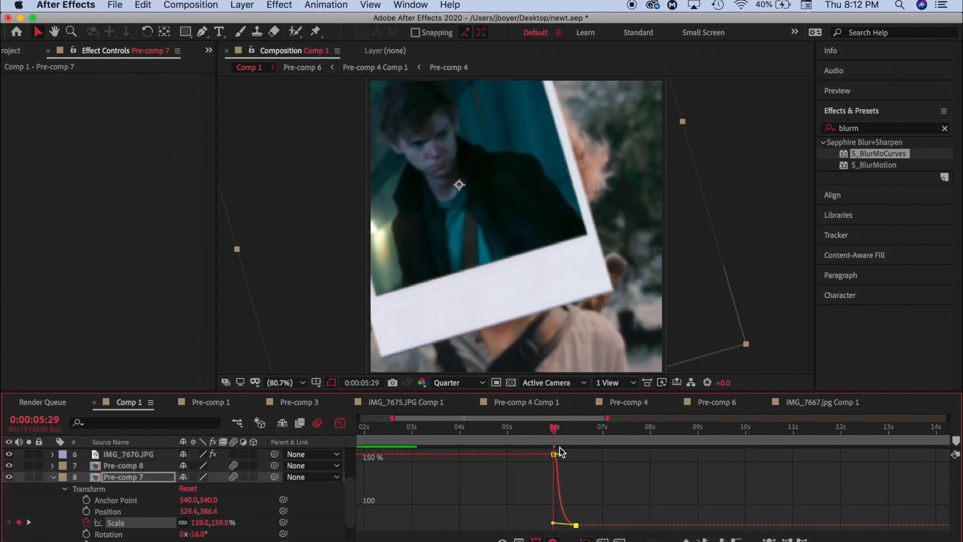
{"action": "key", "text": "space"}
{"action": "left_click", "coordinate": [537, 430]}
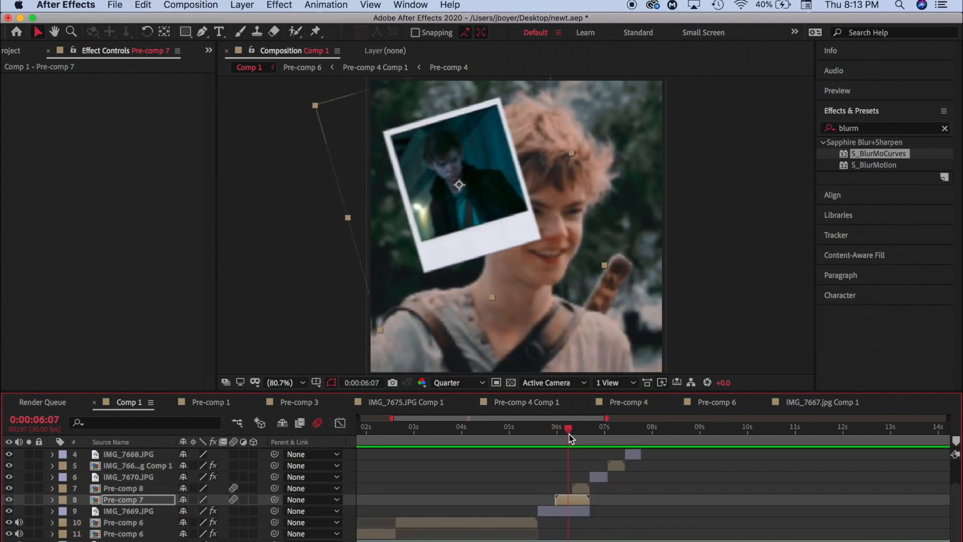
Keyframe Pre-comp 8's scale to shrink from a larger size down to 84% by 0:00:06:18 and ease the keyframes
{"action": "left_click", "coordinate": [580, 489]}
{"action": "left_click", "coordinate": [52, 488]}
{"action": "left_click", "coordinate": [586, 431]}
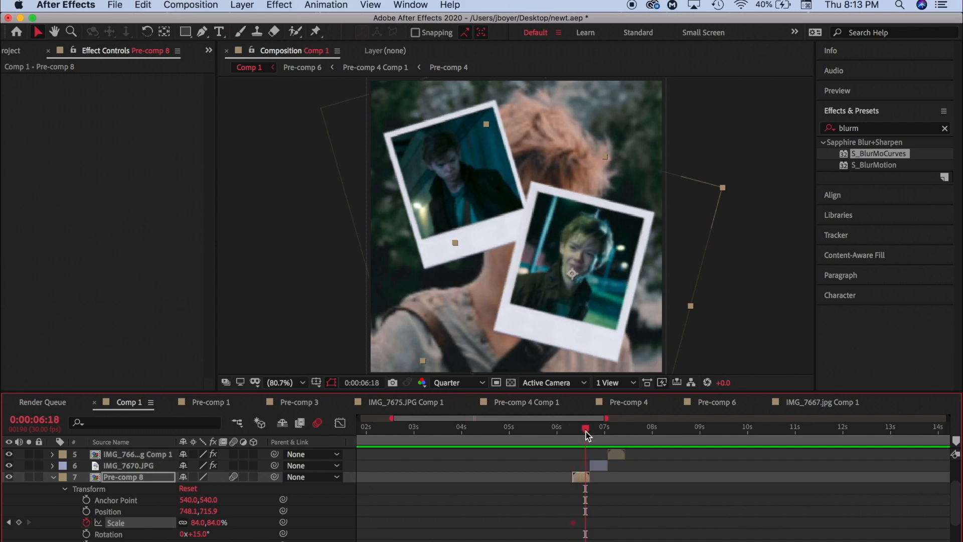
{"action": "left_click_drag", "start_coordinate": [211, 523], "coordinate": [266, 526]}
{"action": "left_click", "coordinate": [340, 423]}
{"action": "left_click_drag", "start_coordinate": [561, 450], "coordinate": [642, 523]}
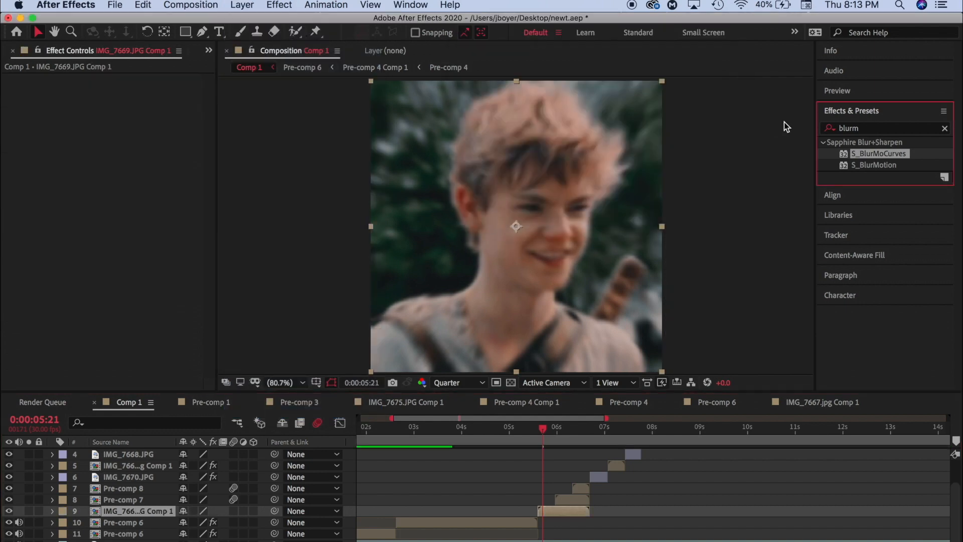
Give IMG_7669.JPG Comp 1 a Motion Tile with 500 output width and height and mirrored edges, add jacey's ezshake, and preview
{"action": "type", "text": "motion til"}
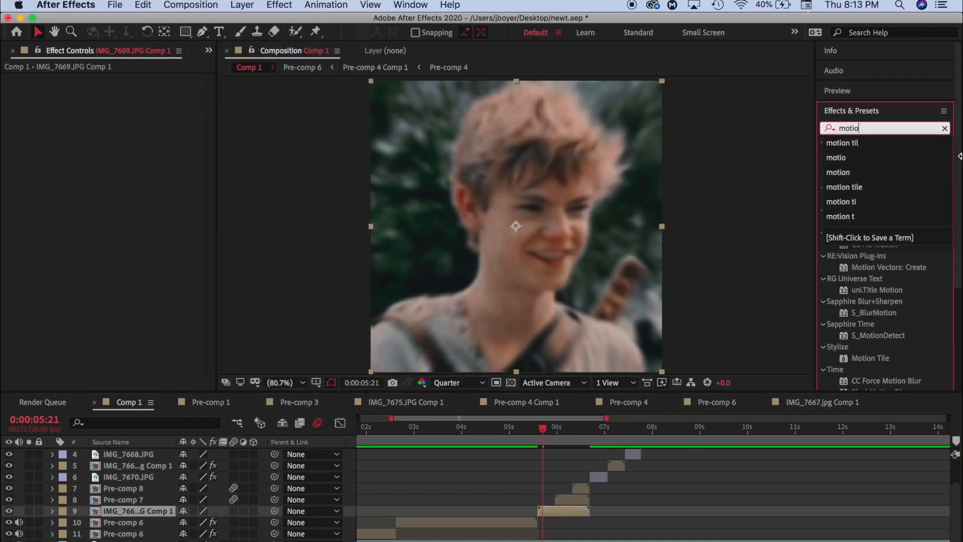
{"action": "left_click_drag", "start_coordinate": [870, 154], "coordinate": [126, 124]}
{"action": "type", "text": "jacey"}
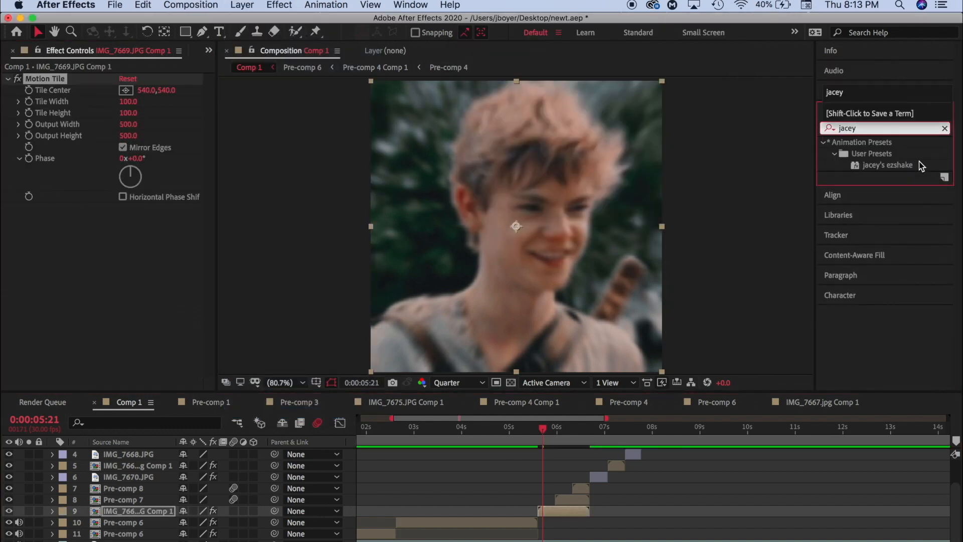
{"action": "left_click", "coordinate": [538, 439]}
{"action": "double_click", "coordinate": [889, 165]}
{"action": "key", "text": "space"}
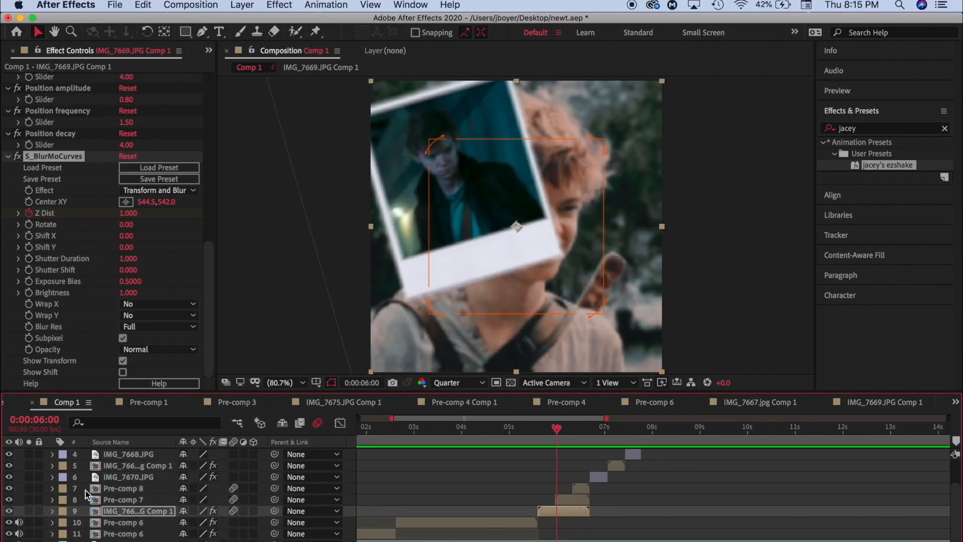
Pre-compose IMG_7669.JPG Comp 1 together with Pre-comps 7 and 8, and apply S_BlurMoCurves to the new layer
{"action": "left_click", "coordinate": [242, 4]}
{"action": "left_click", "coordinate": [258, 408]}
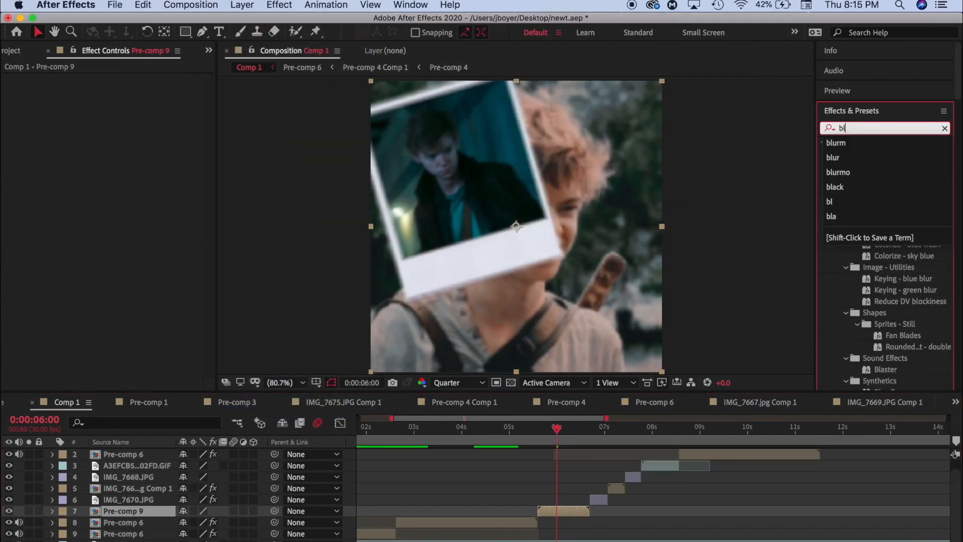
{"action": "type", "text": "urm"}
{"action": "left_click_drag", "start_coordinate": [883, 154], "coordinate": [182, 135]}
Ease Pre-comp 9's Z Dist keyframes from 1.000 up to 1.880 at 0:00:06:20 into a steep ease-in curve
{"action": "left_click", "coordinate": [340, 423]}
{"action": "key", "text": "F9"}
{"action": "left_click", "coordinate": [685, 478]}
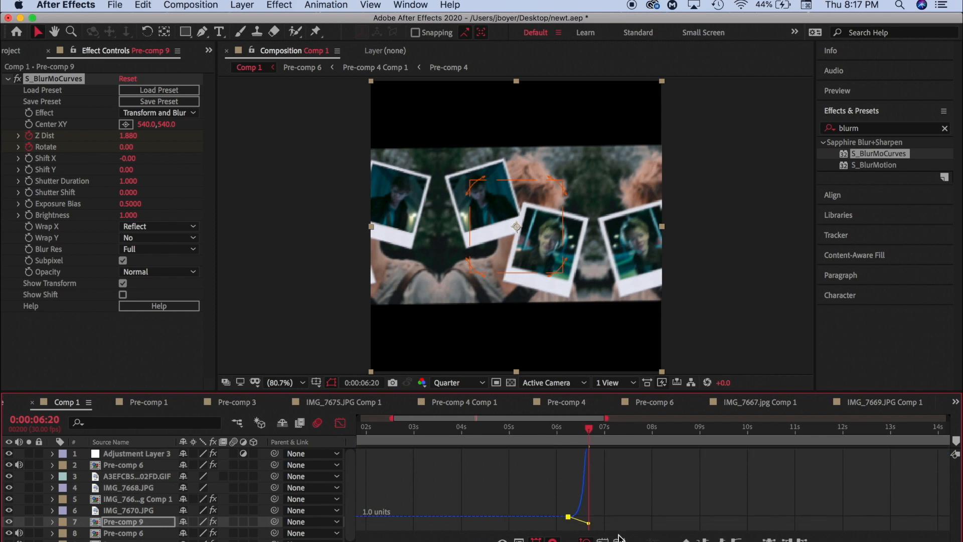
Set Pre-comp 9's Rotate to 40 at 0:00:06:20 and shape its curve into a steep ease-in
{"action": "left_click_drag", "start_coordinate": [126, 147], "coordinate": [155, 147]}
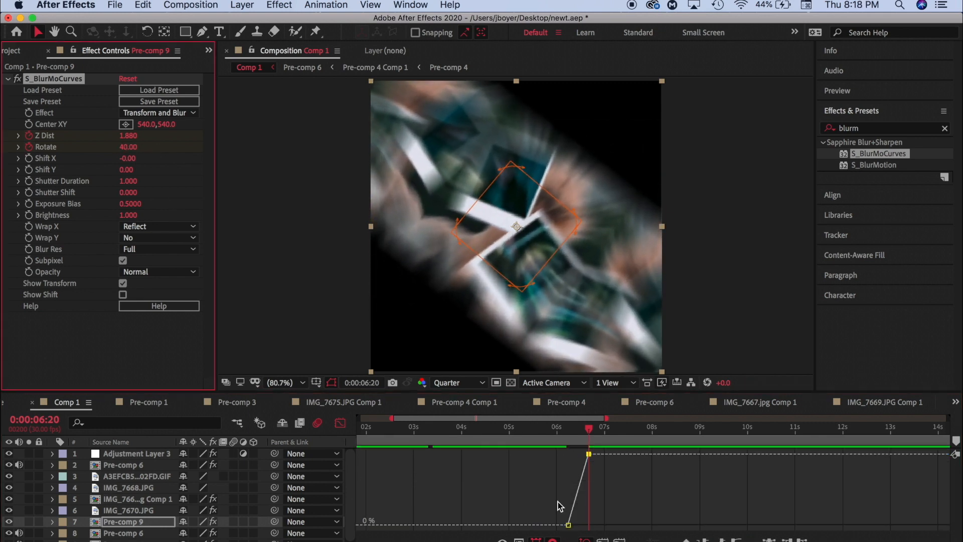
{"action": "left_click", "coordinate": [730, 510]}
{"action": "left_click", "coordinate": [568, 525]}
{"action": "left_click_drag", "start_coordinate": [574, 524], "coordinate": [590, 535]}
{"action": "left_click_drag", "start_coordinate": [582, 453], "coordinate": [587, 506]}
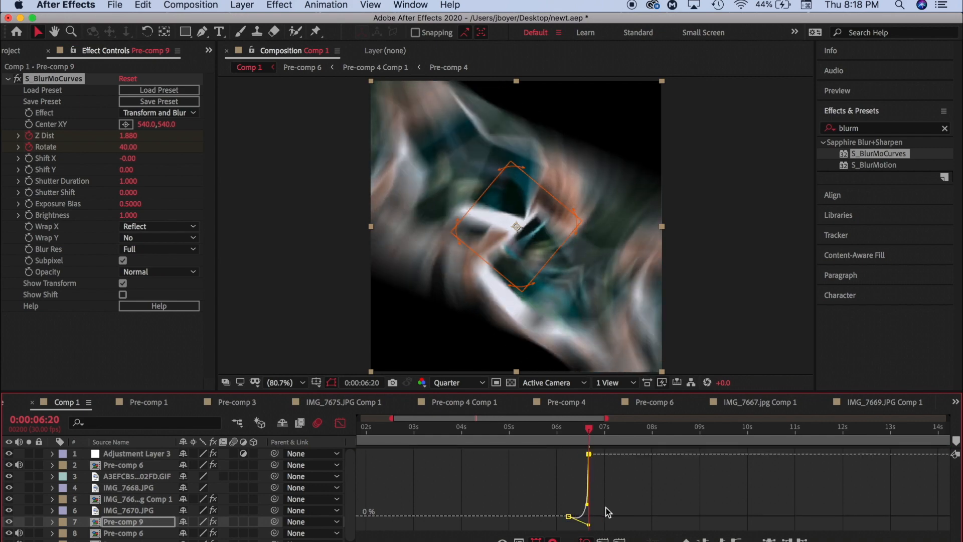
Move Pre-comp 9's first Z Dist and Rotate keyframes a few frames earlier on the timeline
{"action": "left_click_drag", "start_coordinate": [548, 439], "coordinate": [569, 438]}
{"action": "key", "text": "e"}
{"action": "left_click", "coordinate": [340, 423]}
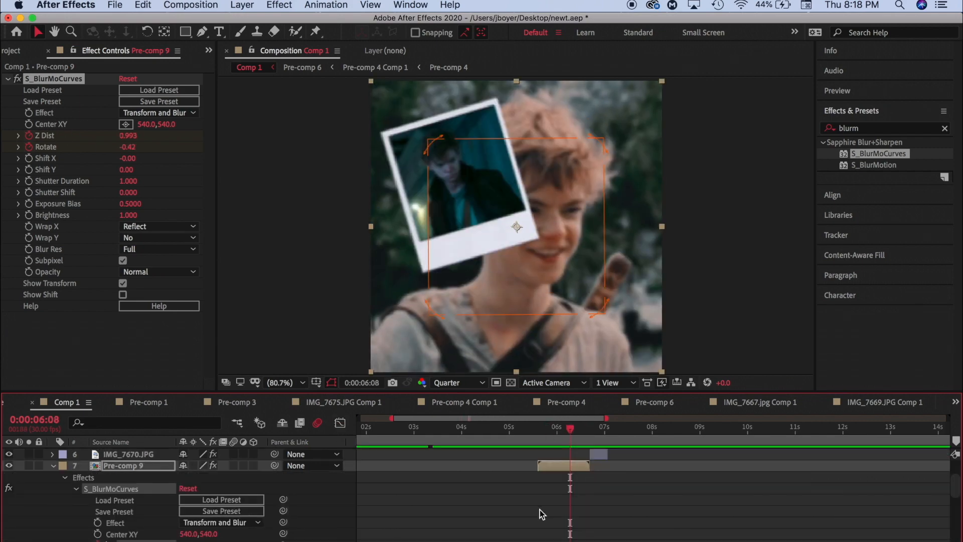
{"action": "scroll", "coordinate": [540, 509], "scroll_direction": "down", "scroll_amount": 3}
{"action": "mouse_move", "coordinate": [557, 497]}
{"action": "left_mouse_down"}
{"action": "mouse_move", "coordinate": [573, 522]}
{"action": "mouse_move", "coordinate": [561, 511]}
{"action": "left_mouse_up"}
{"action": "left_click", "coordinate": [575, 446]}
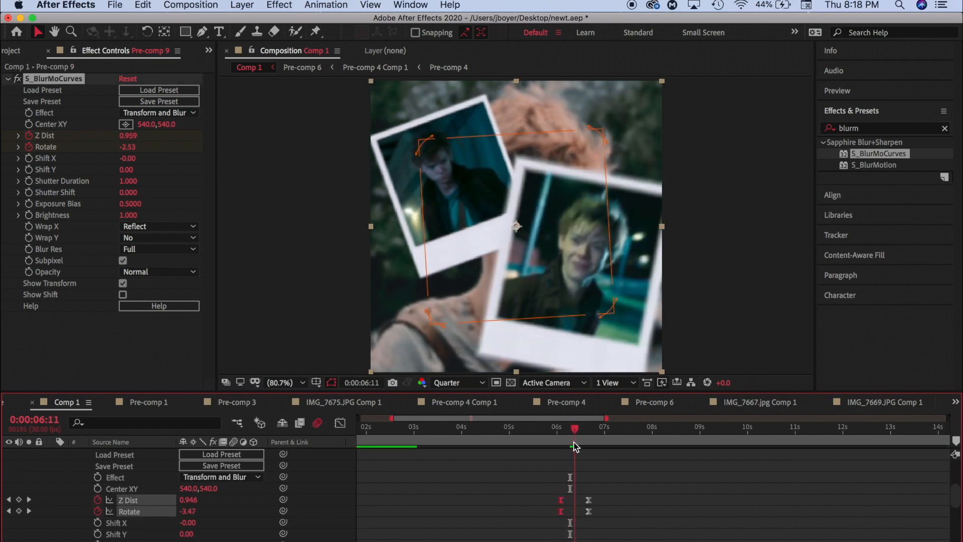
Add dip keyframes at 0:00:06:11 with Z Dist 0.846 and Rotate -8.47, smooth both curves, and preview
{"action": "mouse_move", "coordinate": [181, 514]}
{"action": "left_mouse_down"}
{"action": "mouse_move", "coordinate": [189, 516]}
{"action": "mouse_move", "coordinate": [185, 500]}
{"action": "left_mouse_up"}
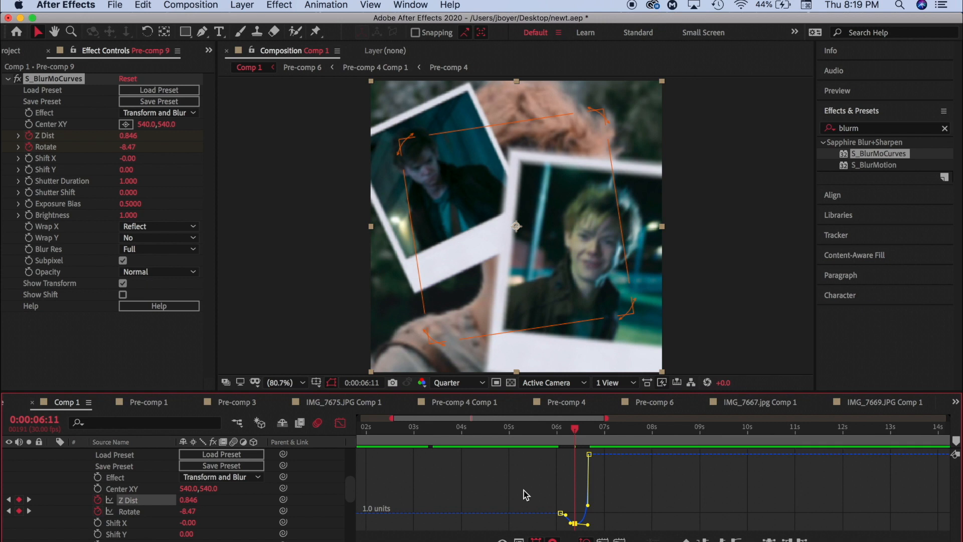
{"action": "left_click_drag", "start_coordinate": [570, 522], "coordinate": [538, 526]}
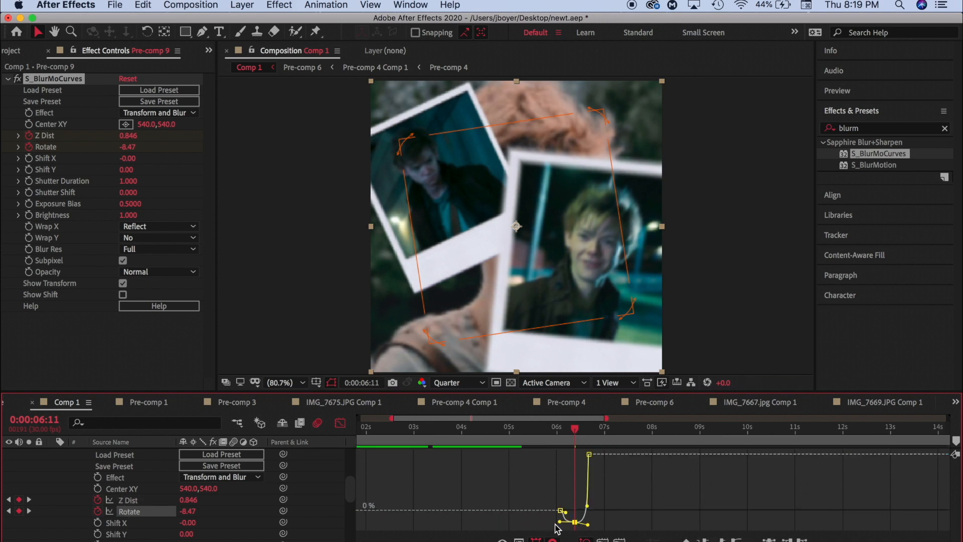
{"action": "left_click", "coordinate": [551, 429]}
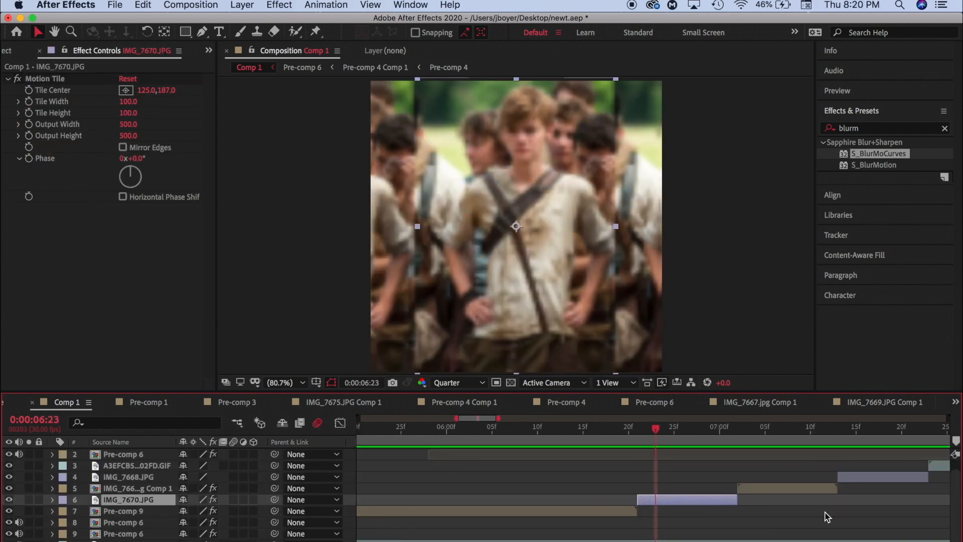
Duplicate IMG_7670.JPG and draw a full-height rectangular mask around the central picture on the upper copy
{"action": "left_click", "coordinate": [639, 427]}
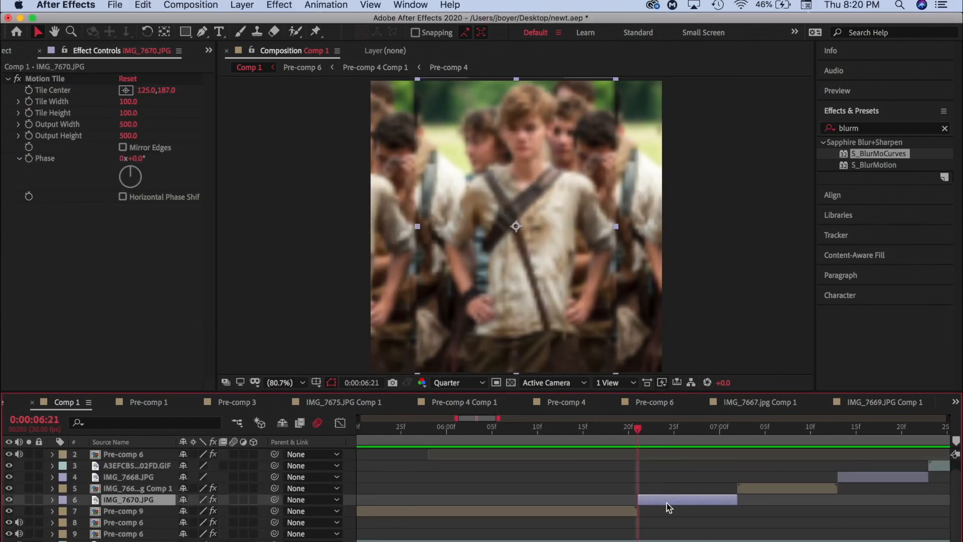
{"action": "key", "text": "super+d"}
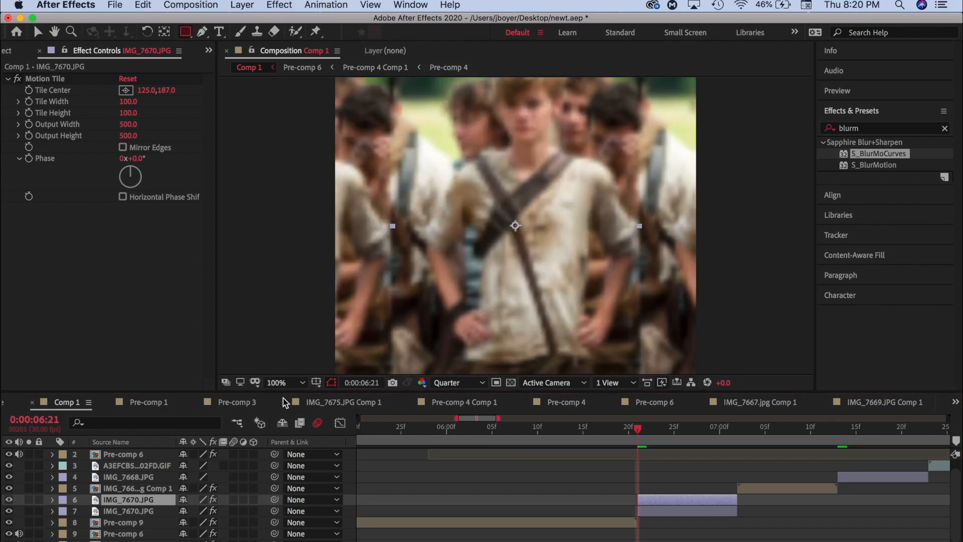
{"action": "left_click", "coordinate": [286, 382]}
{"action": "left_click", "coordinate": [312, 271]}
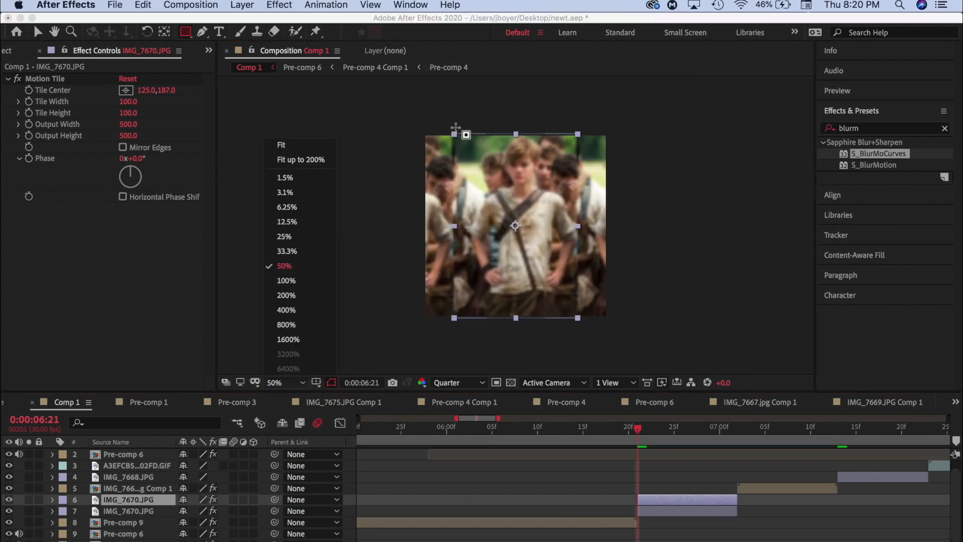
{"action": "left_click_drag", "start_coordinate": [454, 125], "coordinate": [565, 331]}
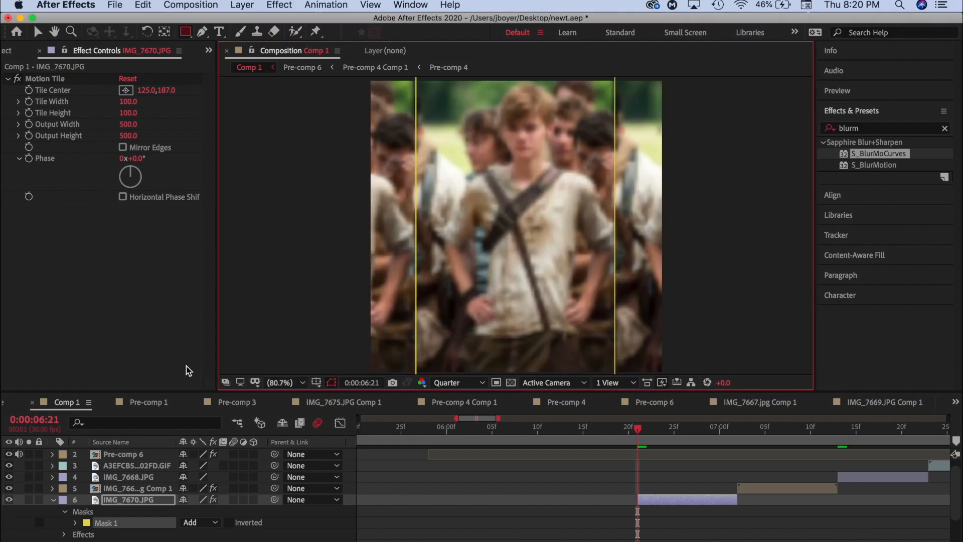
Keyframe the masked IMG_7670.JPG's S_BlurMoCurves Shift Y from 0 at 0:00:06:24 to 210 at 0:00:07:01, ease it, and preview
{"action": "left_click", "coordinate": [663, 435]}
{"action": "left_click", "coordinate": [728, 431]}
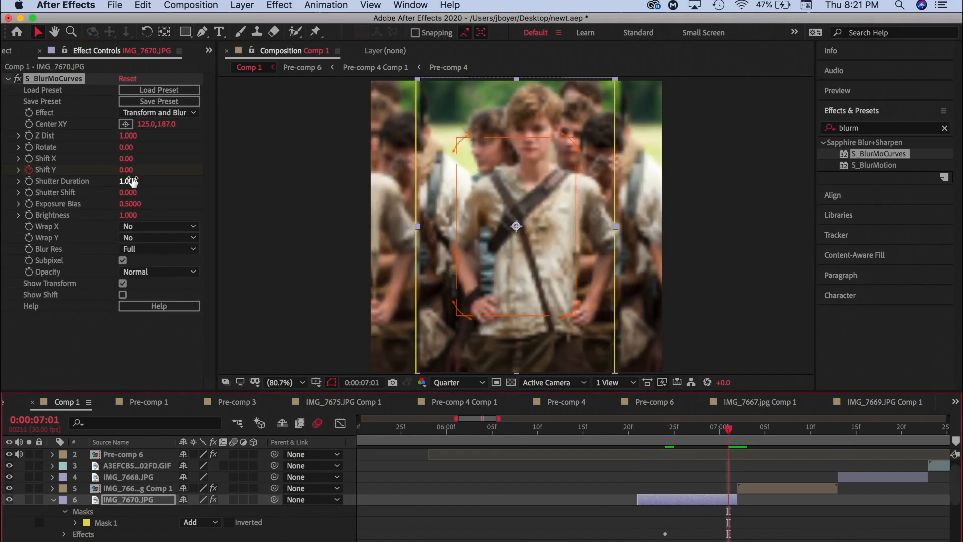
{"action": "left_click_drag", "start_coordinate": [129, 171], "coordinate": [151, 180]}
{"action": "left_click", "coordinate": [340, 423]}
{"action": "left_click_drag", "start_coordinate": [630, 453], "coordinate": [752, 530]}
{"action": "left_click", "coordinate": [767, 539]}
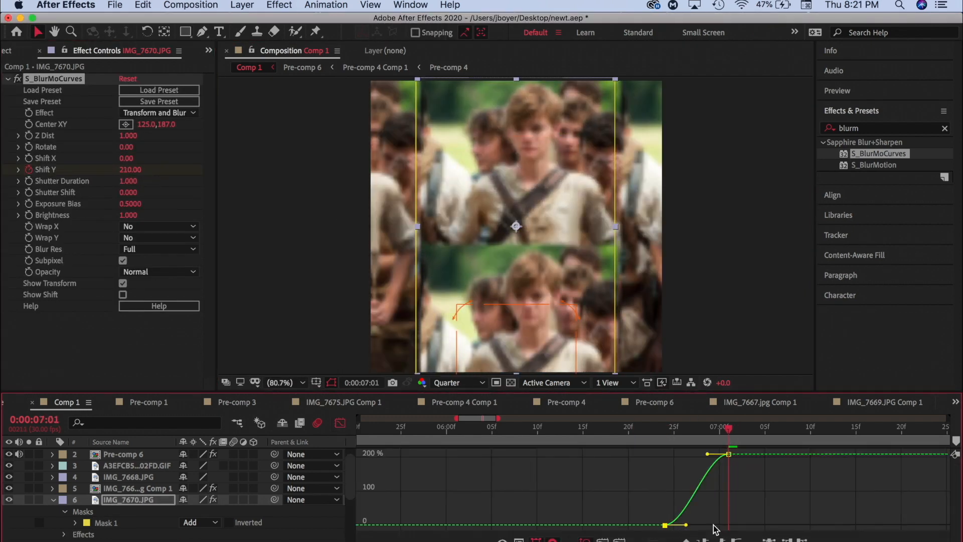
{"action": "left_click", "coordinate": [620, 427]}
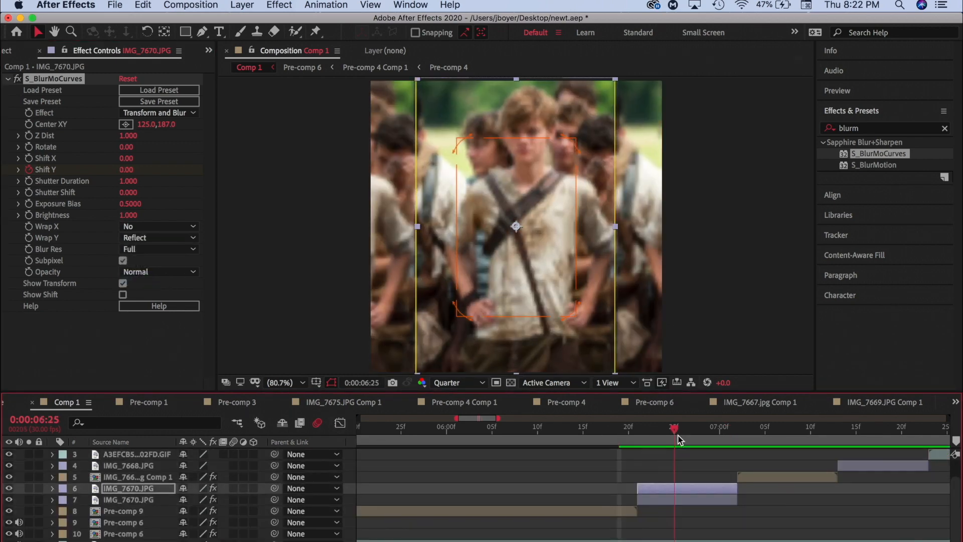
Apply S_BlurMoCurves to the lower IMG_7670.JPG copy and keyframe Shift Y from 0 to -310 at 0:00:07:01
{"action": "left_click_drag", "start_coordinate": [678, 437], "coordinate": [666, 437]}
{"action": "left_click", "coordinate": [675, 499]}
{"action": "double_click", "coordinate": [895, 153]}
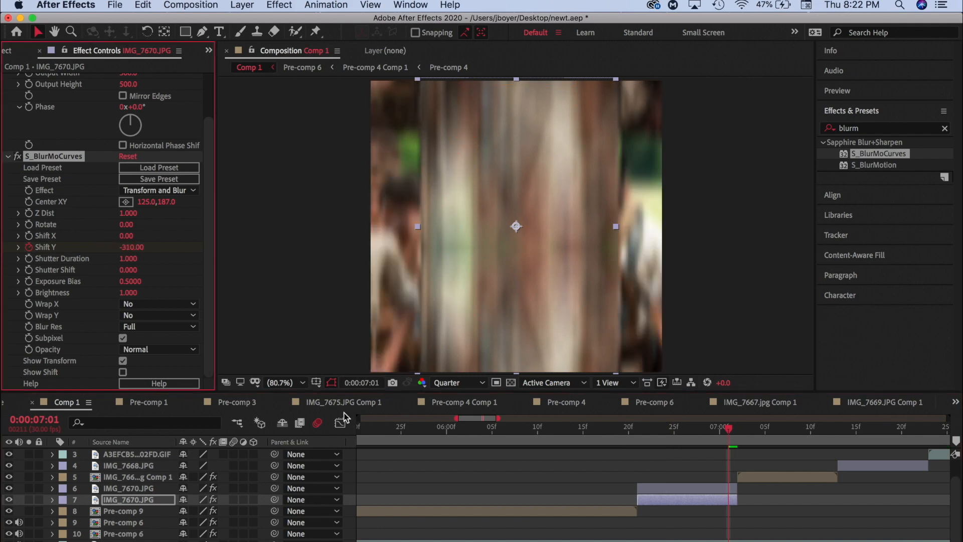
{"action": "key", "text": "shift+F3"}
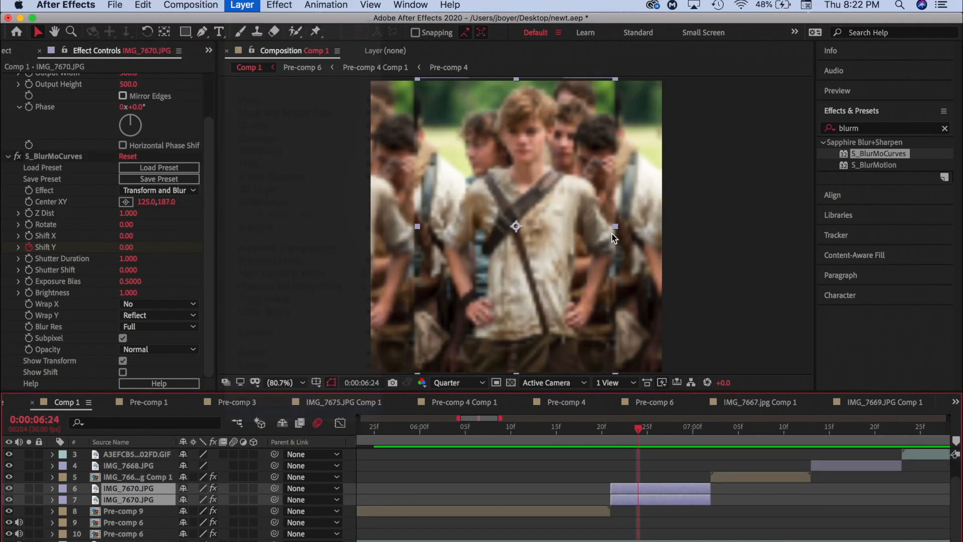
Pre-compose both IMG_7670.JPG layers, save the project, and apply S_BlurMoCurves to the new pre-comp
{"action": "key", "text": "super+shift+c"}
{"action": "key", "text": "Return"}
{"action": "key", "text": "super+s"}
{"action": "double_click", "coordinate": [873, 156]}
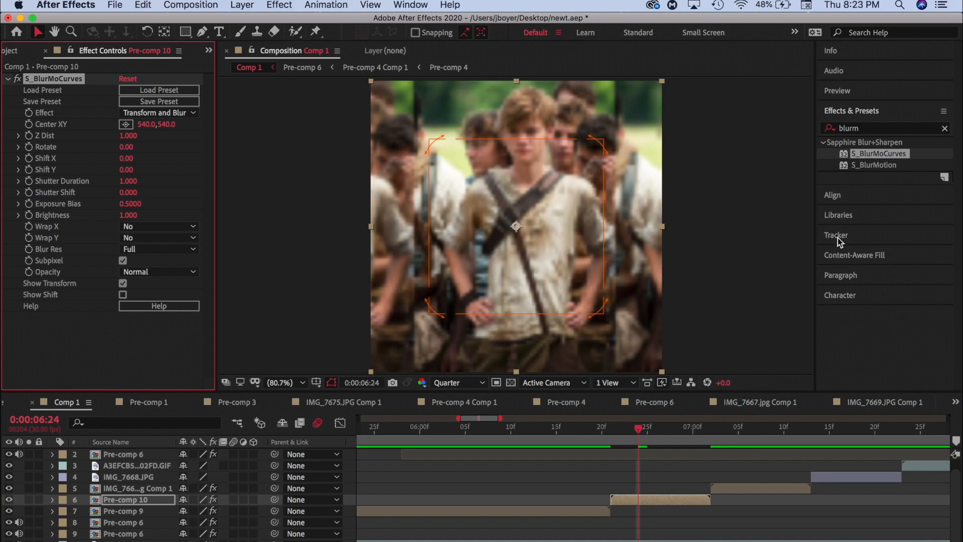
Keyframe Pre-comp 10's Z Dist from 0.380 at 0:00:06:21 to 1.000 and shape a sharp ease-out curve
{"action": "key", "text": "space"}
{"action": "left_click", "coordinate": [611, 429]}
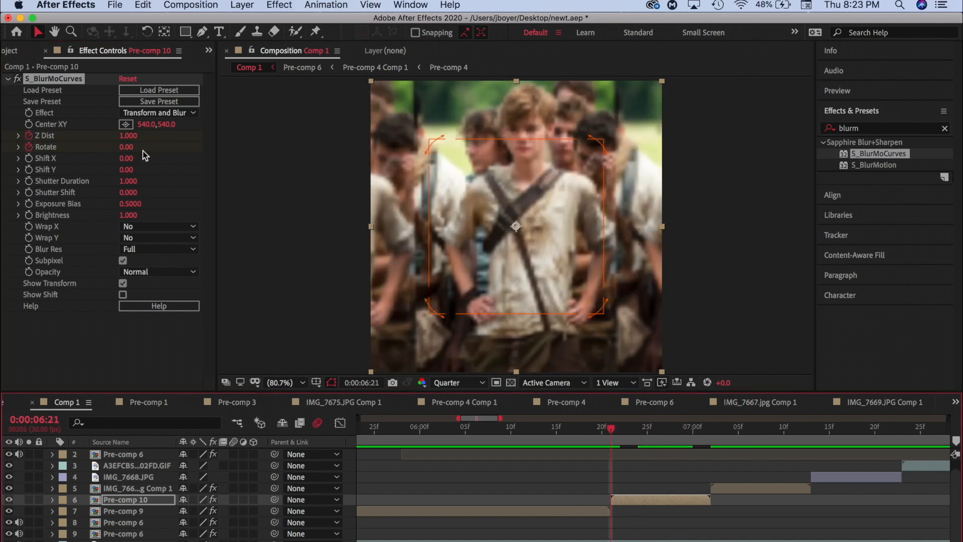
{"action": "left_click_drag", "start_coordinate": [129, 135], "coordinate": [98, 147]}
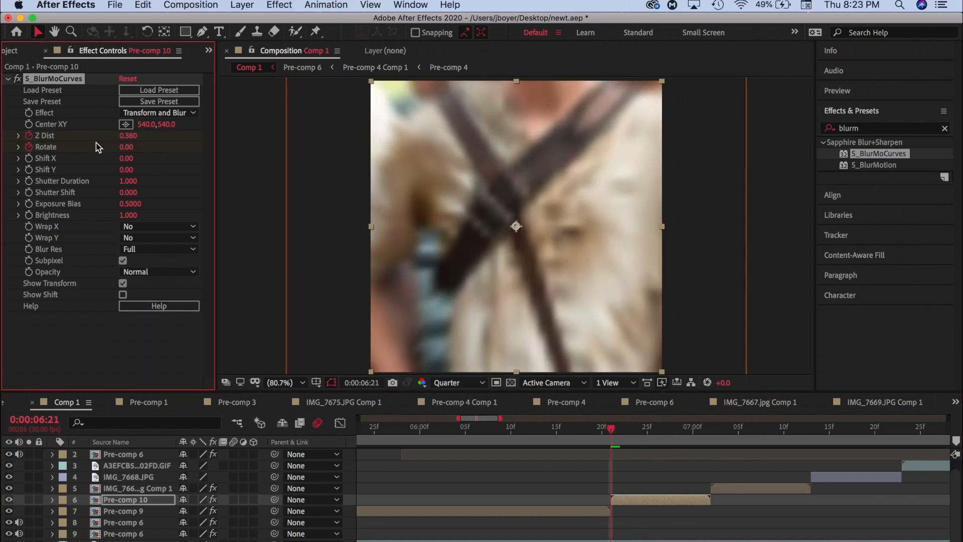
{"action": "left_click", "coordinate": [340, 423]}
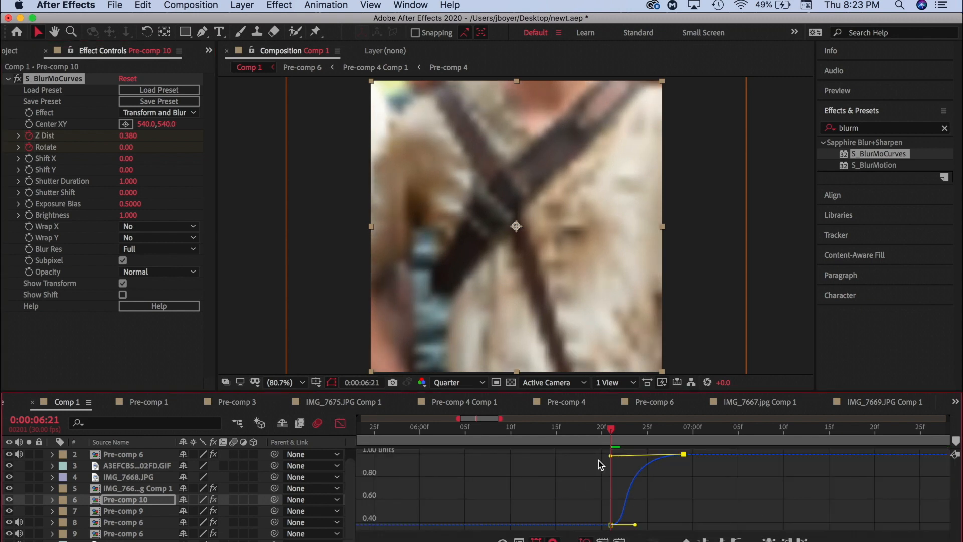
{"action": "left_click_drag", "start_coordinate": [635, 524], "coordinate": [594, 483]}
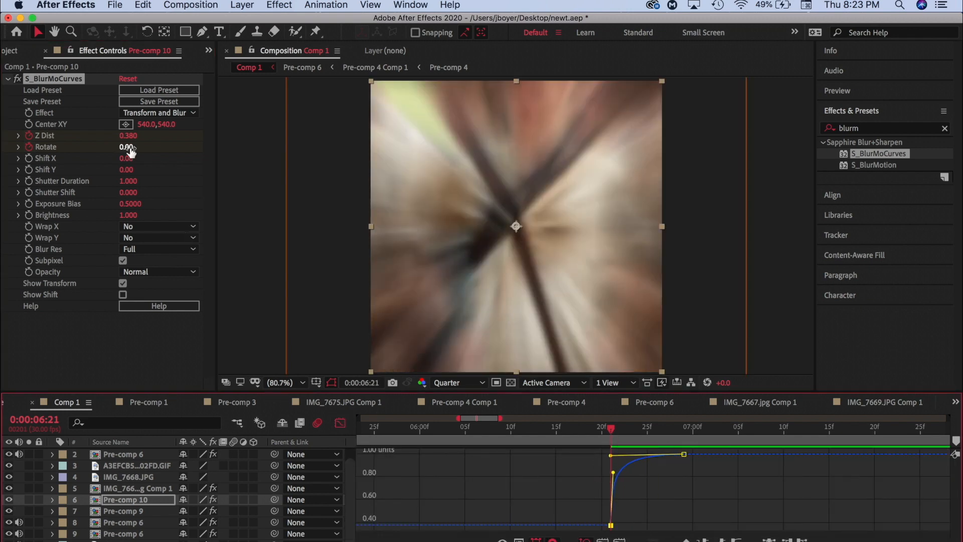
Set Pre-comp 10's Rotate to -40 at 0:00:06:21, shape a sharp ease-out curve back to 0, and preview
{"action": "left_click_drag", "start_coordinate": [130, 150], "coordinate": [110, 150]}
{"action": "left_click", "coordinate": [684, 454]}
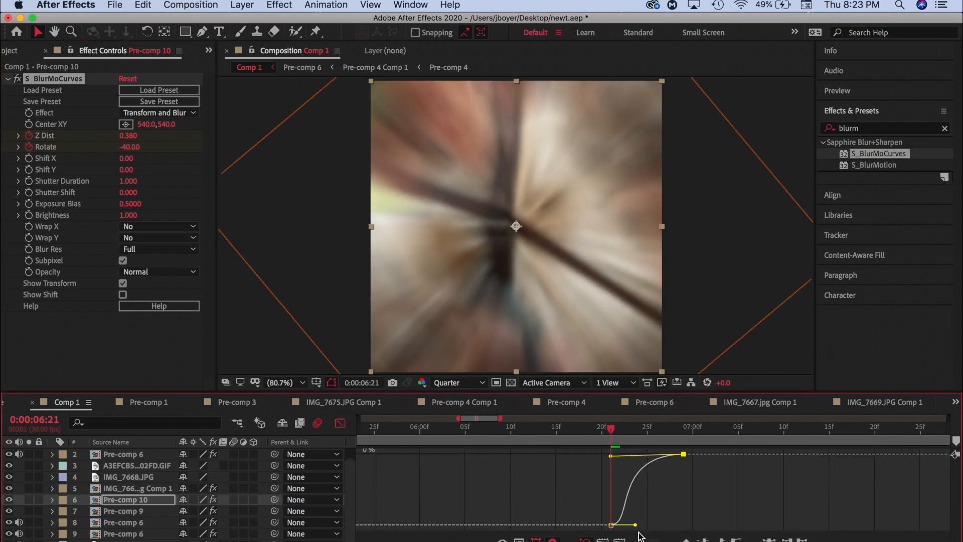
{"action": "left_click_drag", "start_coordinate": [635, 524], "coordinate": [612, 474]}
{"action": "key", "text": "space"}
Duplicate IMG_7667.jpg Comp 1 and replace the upper copy's Motion Tile with S_BlurMoCurves
{"action": "left_click", "coordinate": [688, 500]}
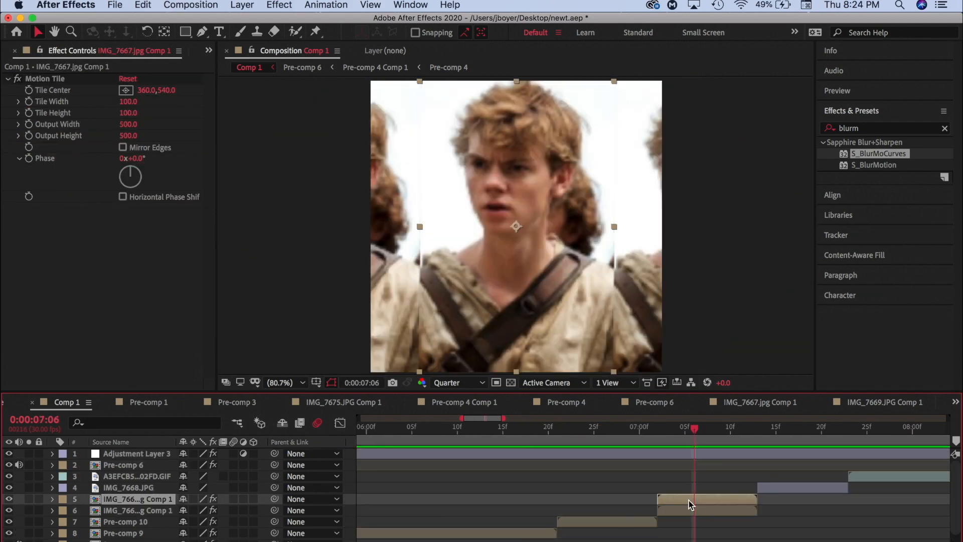
{"action": "left_click", "coordinate": [54, 80]}
{"action": "key", "text": "Delete"}
{"action": "double_click", "coordinate": [881, 154]}
Keyframe the upper IMG_7667.jpg Comp 1's Shift Y from -570 at 0:00:07:02 to 0 at 0:00:07:10 with a sharp ease-out curve
{"action": "left_click_drag", "start_coordinate": [695, 430], "coordinate": [732, 434]}
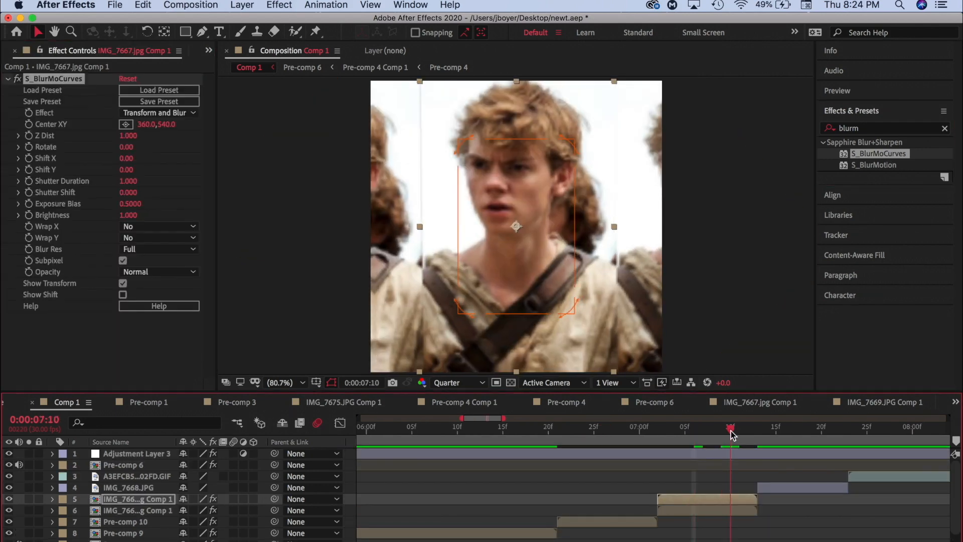
{"action": "left_click", "coordinate": [656, 428]}
{"action": "left_click_drag", "start_coordinate": [126, 170], "coordinate": [93, 171]}
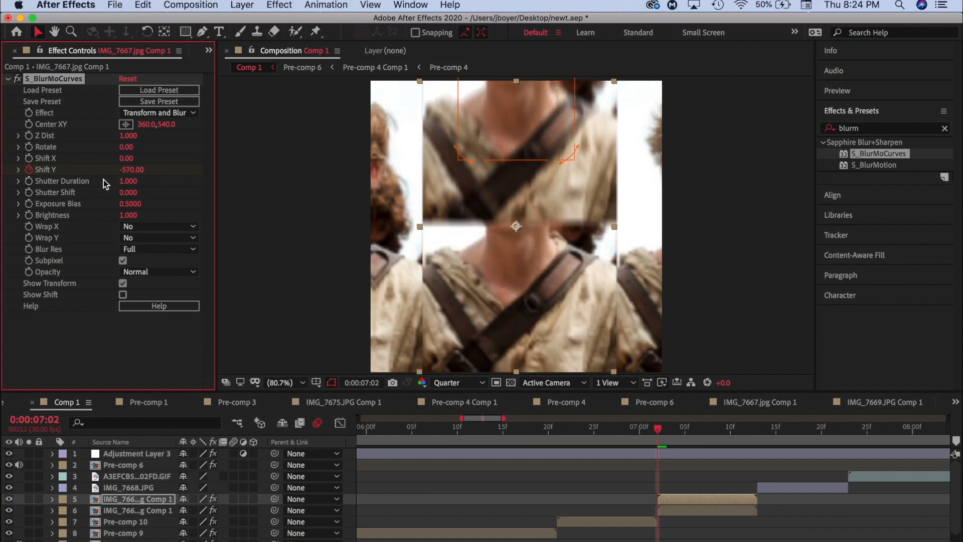
{"action": "left_click", "coordinate": [340, 422]}
{"action": "left_click_drag", "start_coordinate": [631, 451], "coordinate": [750, 532]}
{"action": "left_click", "coordinate": [768, 540]}
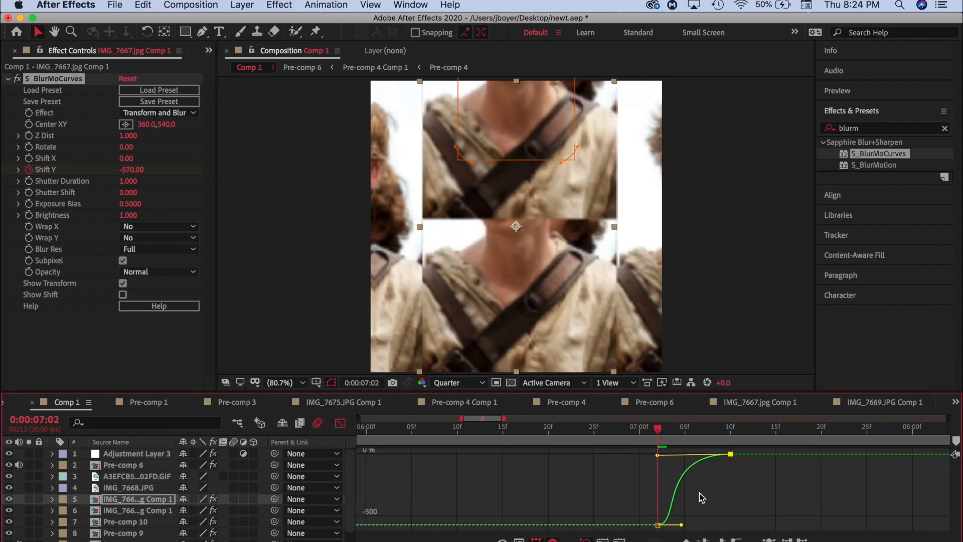
{"action": "left_click_drag", "start_coordinate": [680, 524], "coordinate": [659, 469]}
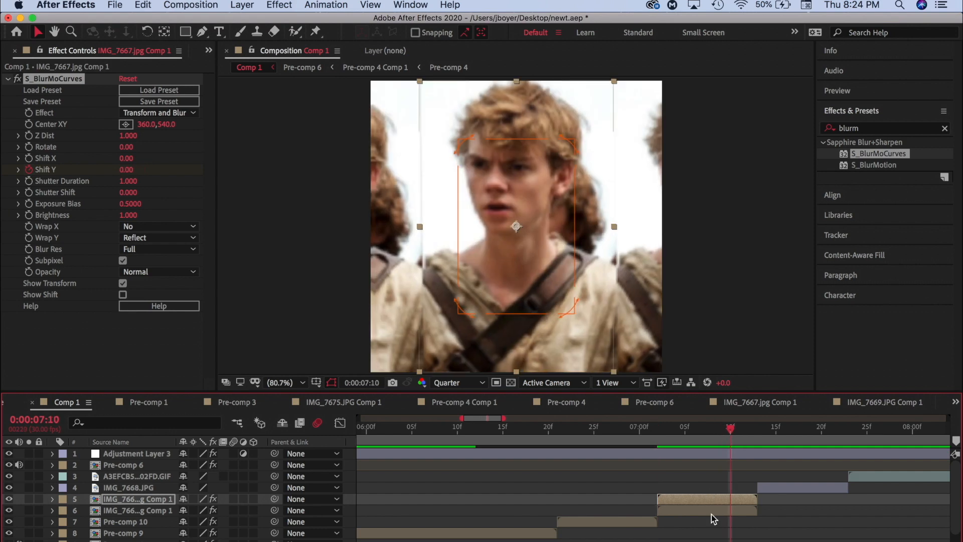
Apply S_BlurMoCurves to the lower IMG_7667.jpg Comp 1, keyframe its Shift Y to 600 at 0:00:07:02, and open the graph editor
{"action": "key", "text": "ctrl+Down"}
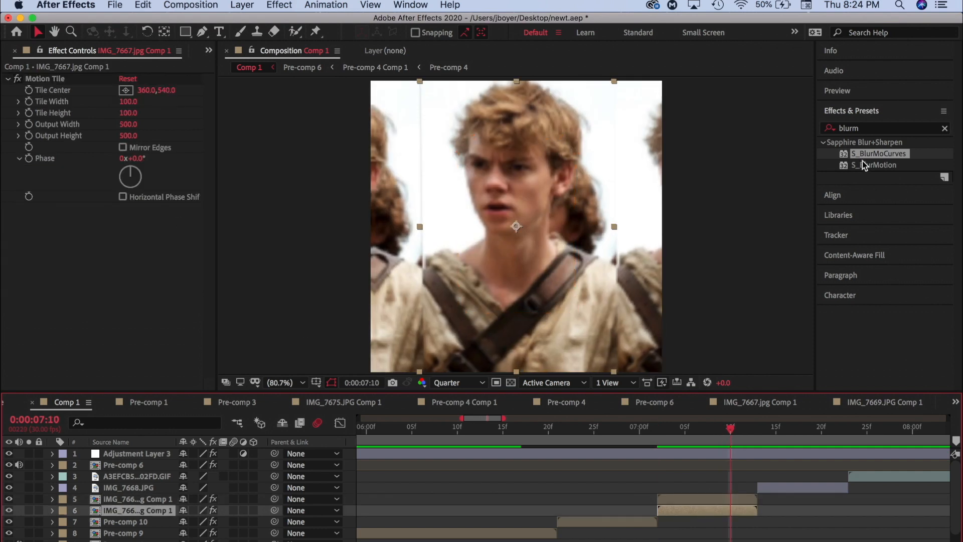
{"action": "left_click_drag", "start_coordinate": [875, 154], "coordinate": [37, 251]}
{"action": "left_click", "coordinate": [658, 429]}
{"action": "left_click_drag", "start_coordinate": [131, 247], "coordinate": [187, 261]}
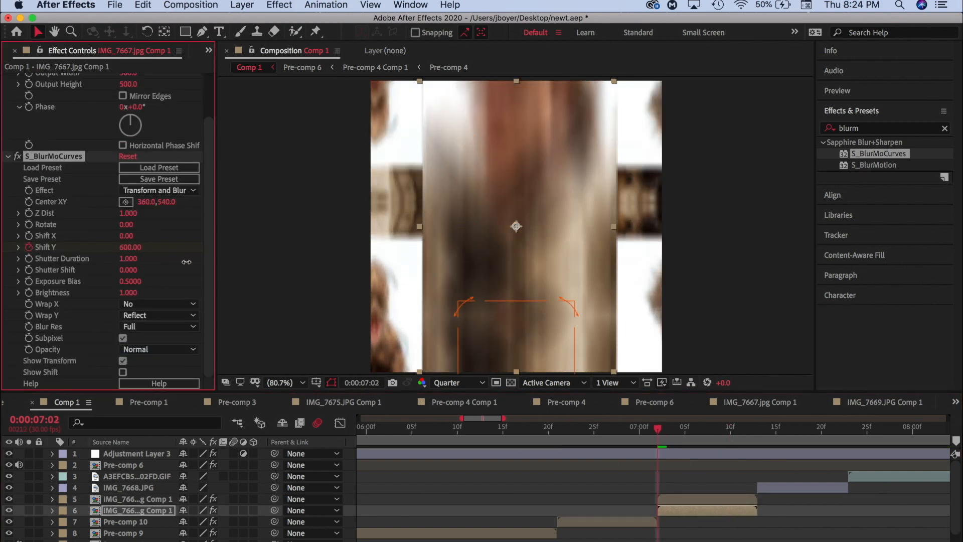
{"action": "left_click", "coordinate": [340, 426]}
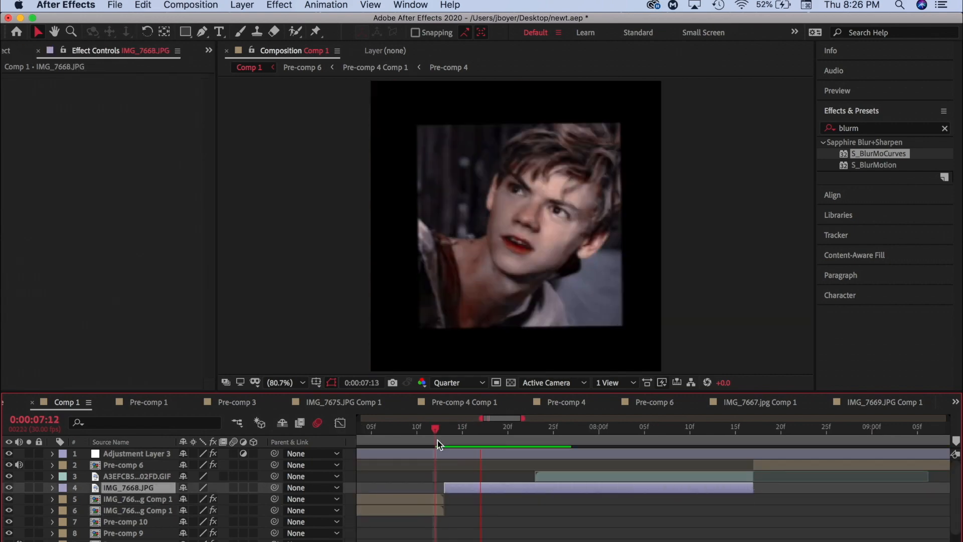
Enlarge IMG_7668.JPG to 148% scale so it fills the frame behind the GIF, and save the project
{"action": "left_click_drag", "start_coordinate": [437, 440], "coordinate": [545, 440]}
{"action": "left_click", "coordinate": [52, 488]}
{"action": "left_click_drag", "start_coordinate": [198, 523], "coordinate": [251, 522]}
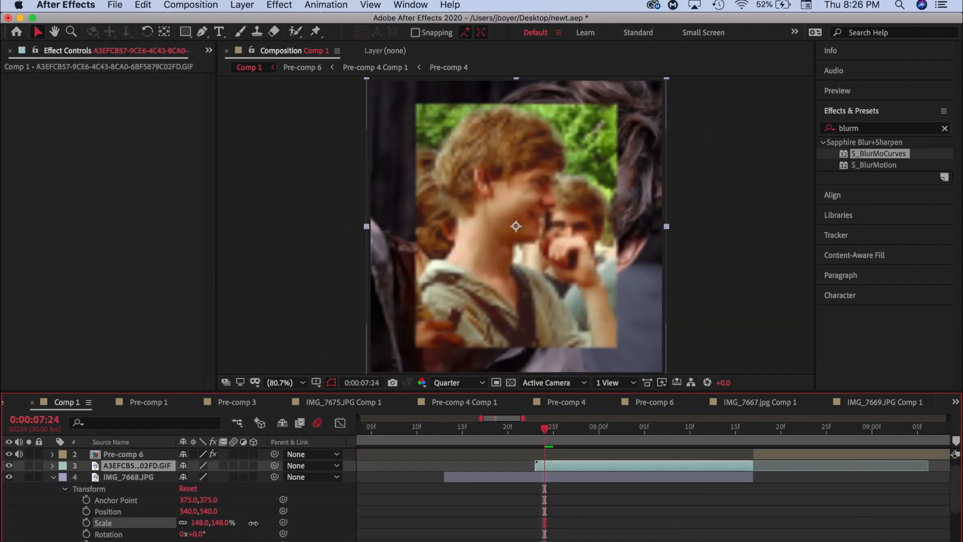
{"action": "left_click", "coordinate": [52, 477]}
{"action": "key", "text": "super+s"}
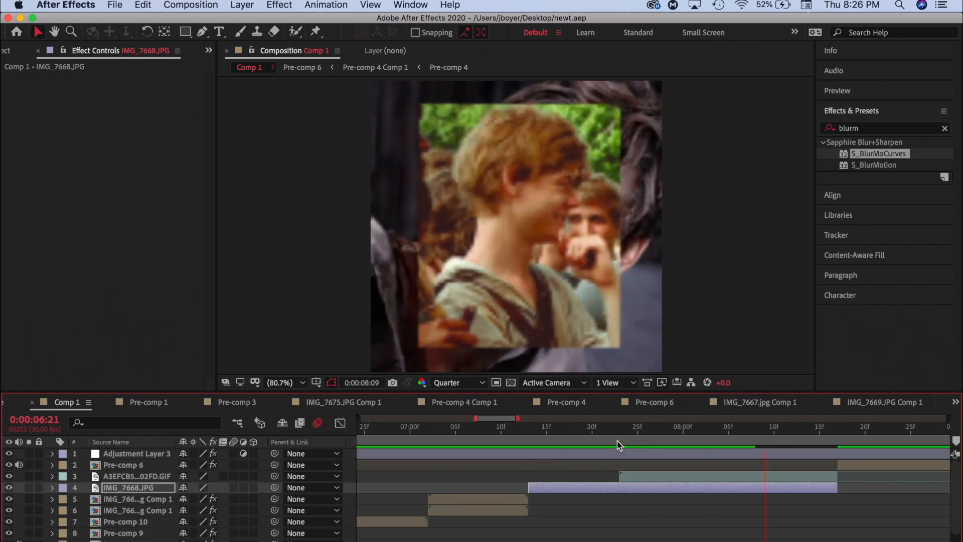
Reduce the scale of the A3EFCB5 GIF layer so it sits smaller over IMG_7668.JPG
{"action": "left_click", "coordinate": [93, 477]}
{"action": "left_click", "coordinate": [52, 476]}
{"action": "left_click_drag", "start_coordinate": [225, 524], "coordinate": [195, 528]}
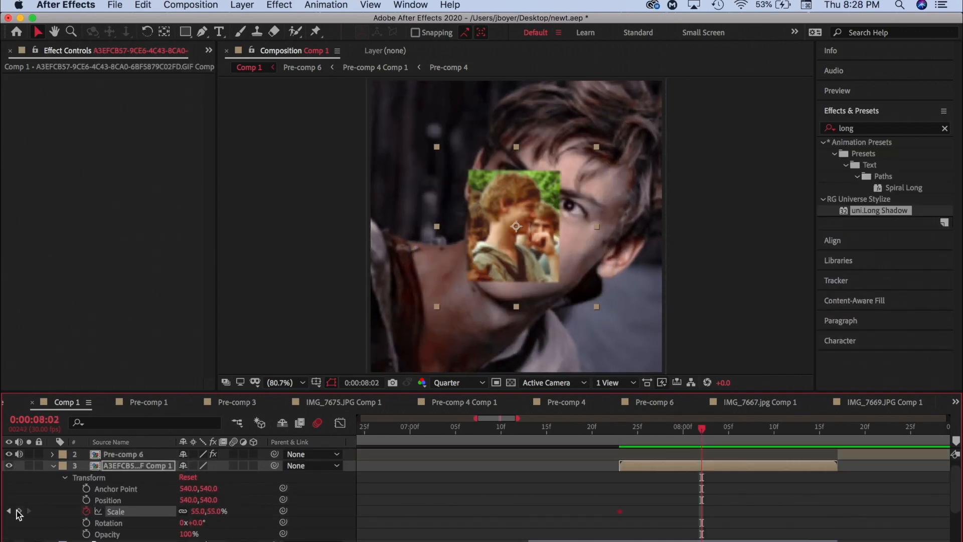
Keyframe the A3EFCB5 GIF comp's Scale at 0:00:07:23, 0:00:08:00, 0:00:08:03 and 0:00:08:10, with 92% at 0:00:08:10
{"action": "left_click_drag", "start_coordinate": [707, 511], "coordinate": [688, 512]}
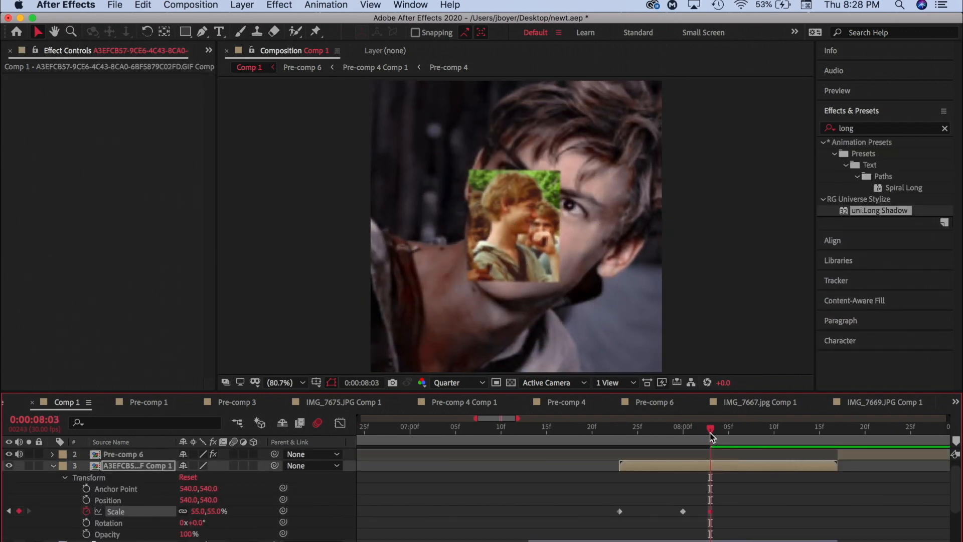
{"action": "left_click_drag", "start_coordinate": [708, 432], "coordinate": [771, 445]}
{"action": "left_click_drag", "start_coordinate": [213, 511], "coordinate": [247, 511]}
{"action": "left_click_drag", "start_coordinate": [692, 433], "coordinate": [619, 456]}
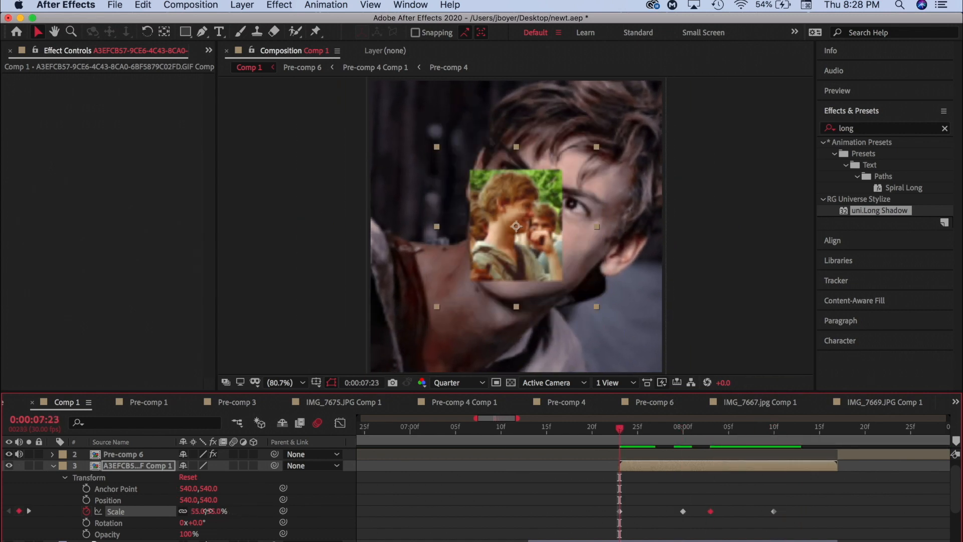
{"action": "left_click", "coordinate": [773, 447]}
{"action": "left_click_drag", "start_coordinate": [242, 512], "coordinate": [212, 512]}
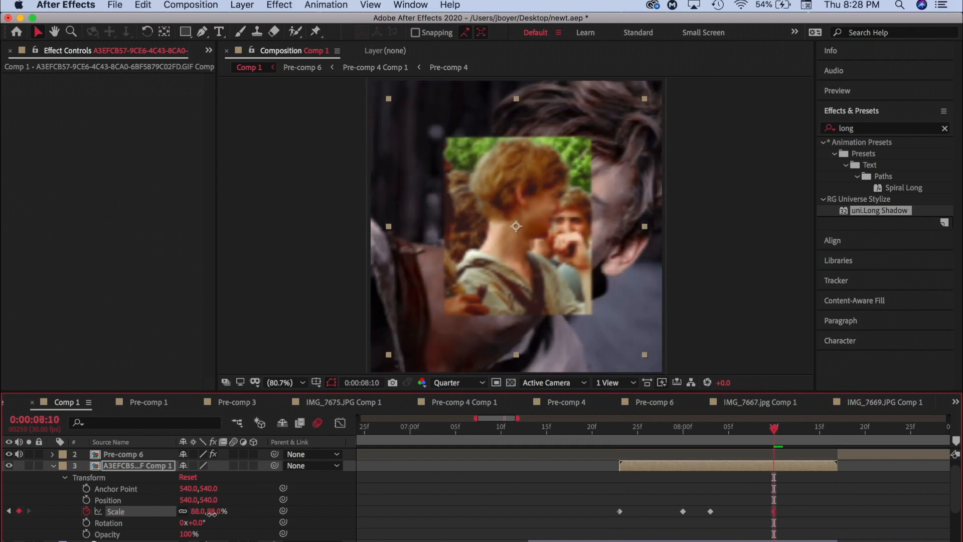
Ease the GIF comp's Scale keyframes, shape a fast-in curve for its entrance, and preview the pop-in
{"action": "key", "text": "shift+F3"}
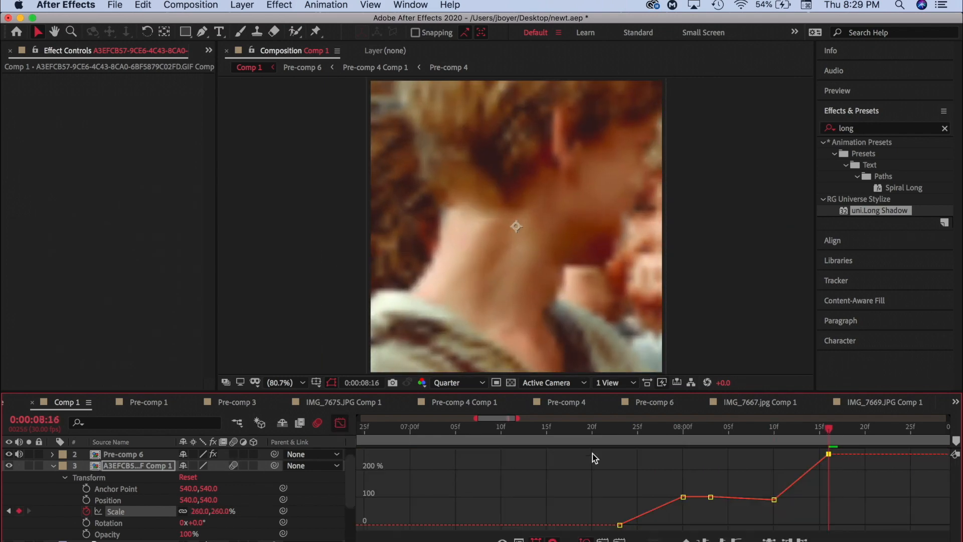
{"action": "left_click", "coordinate": [764, 540]}
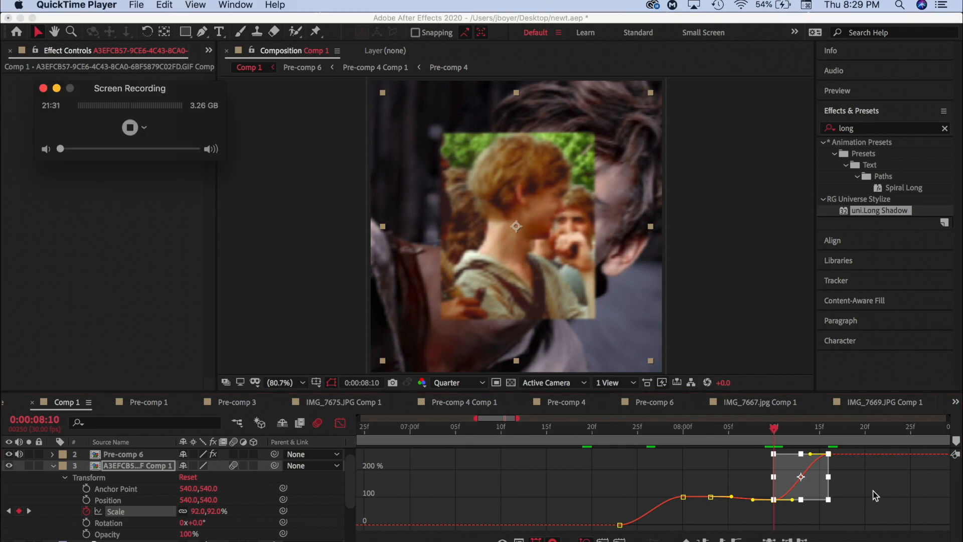
{"action": "left_click", "coordinate": [873, 491]}
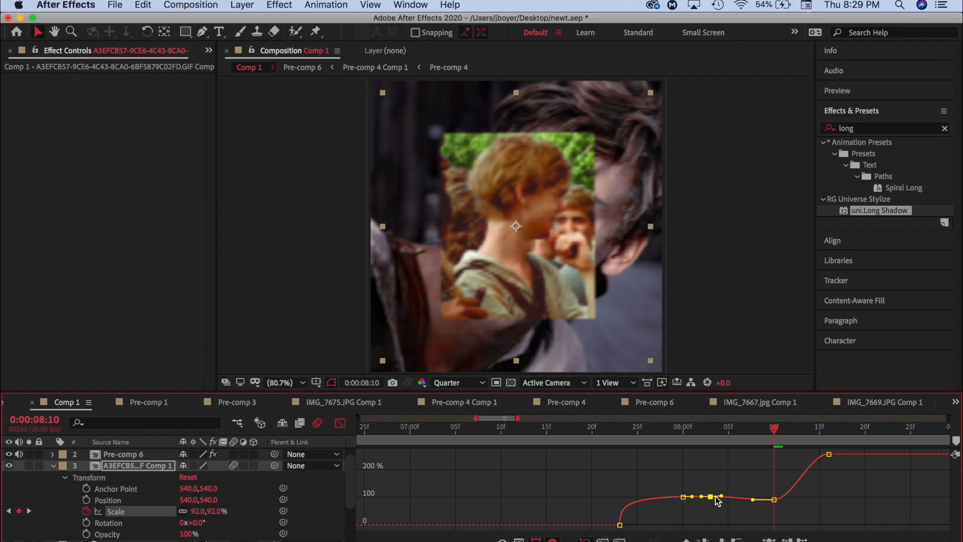
{"action": "key", "text": "space"}
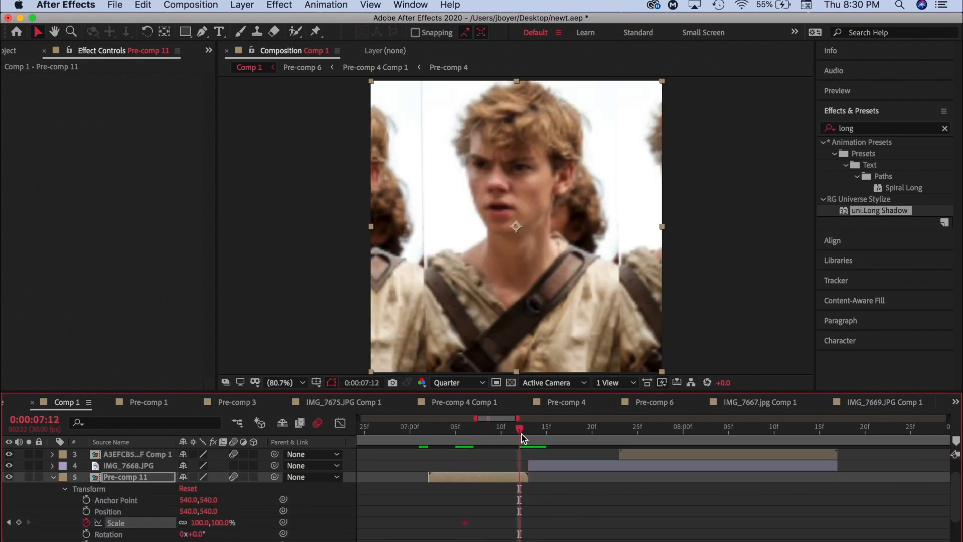
Stretch Pre-comp 11's horizontal scale to 178% at 0:00:07:12, shape the acceleration curve, and return before the stretch for checking
{"action": "left_click_drag", "start_coordinate": [211, 523], "coordinate": [241, 523]}
{"action": "key", "text": "shift+F3"}
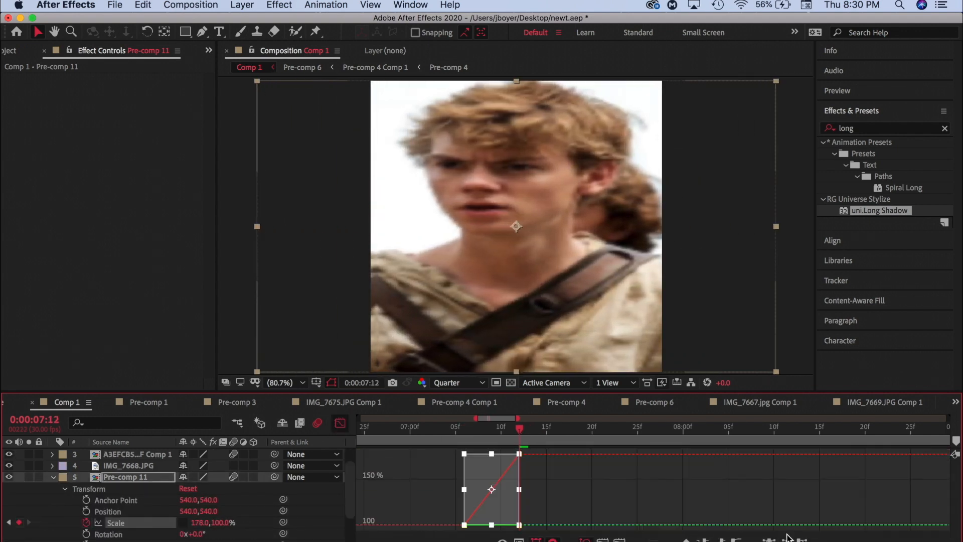
{"action": "left_click_drag", "start_coordinate": [500, 454], "coordinate": [516, 504]}
{"action": "left_click", "coordinate": [446, 439]}
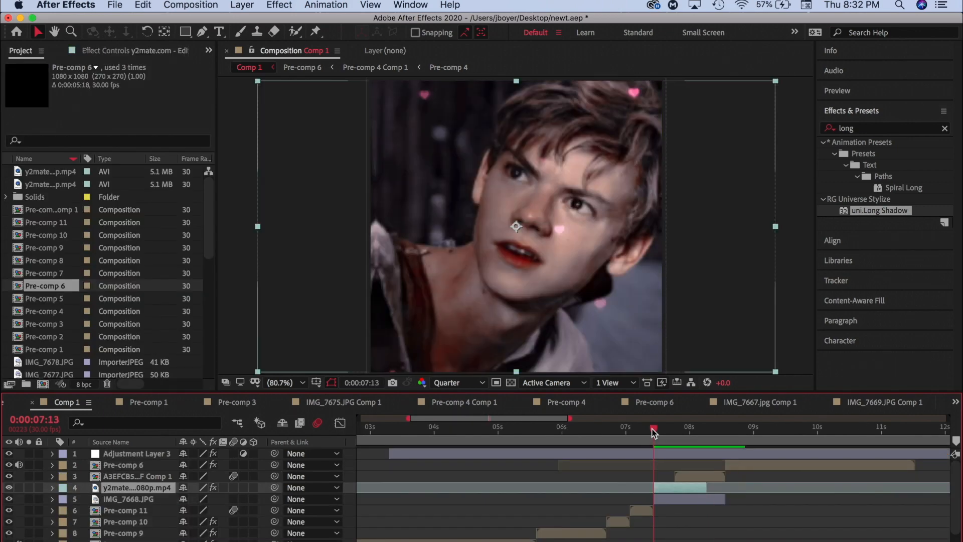
Trim the y2mate hearts overlay to end with IMG_7668.JPG and save the project
{"action": "left_click_drag", "start_coordinate": [706, 488], "coordinate": [722, 489]}
{"action": "left_click", "coordinate": [115, 5]}
{"action": "left_click", "coordinate": [123, 117]}
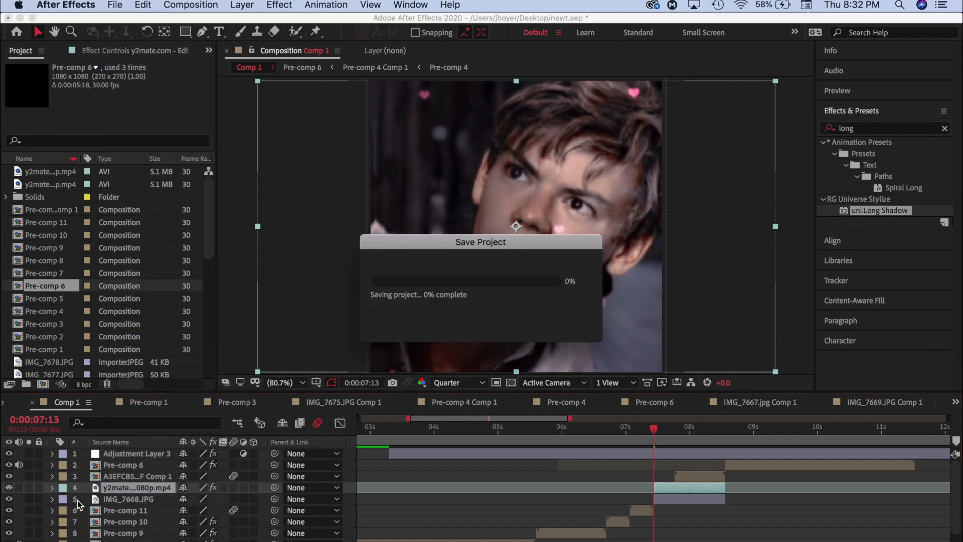
Pre-compose the hearts overlay together with IMG_7668.JPG as Pre-comp 12
{"action": "left_click", "coordinate": [125, 499], "text": "shift"}
{"action": "left_click", "coordinate": [245, 5]}
{"action": "left_click", "coordinate": [264, 419]}
{"action": "left_click", "coordinate": [710, 222]}
Apply Motion Tile to Pre-comp 12 with output width and height of 500 and mirrored edges
{"action": "left_click", "coordinate": [863, 129]}
{"action": "type", "text": "motion til"}
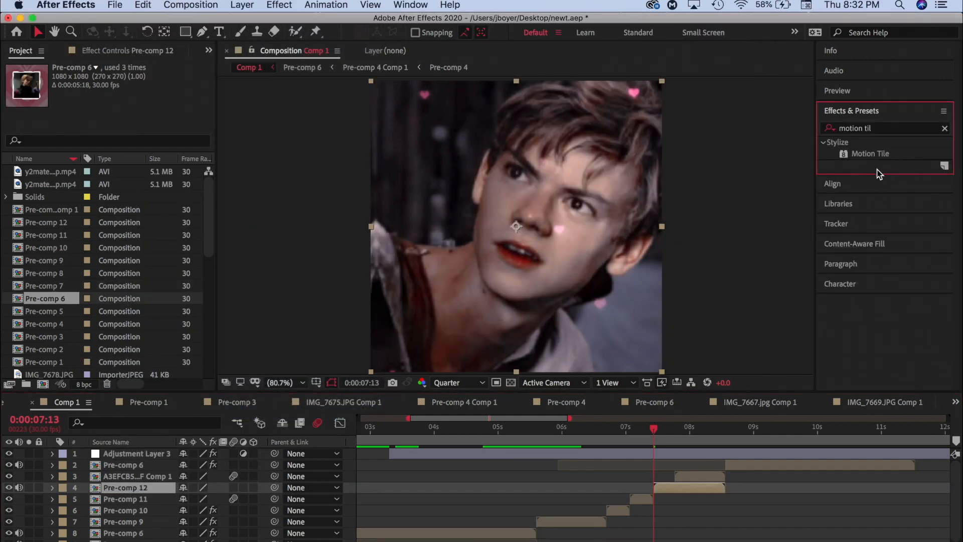
{"action": "double_click", "coordinate": [870, 153]}
{"action": "left_click", "coordinate": [176, 497]}
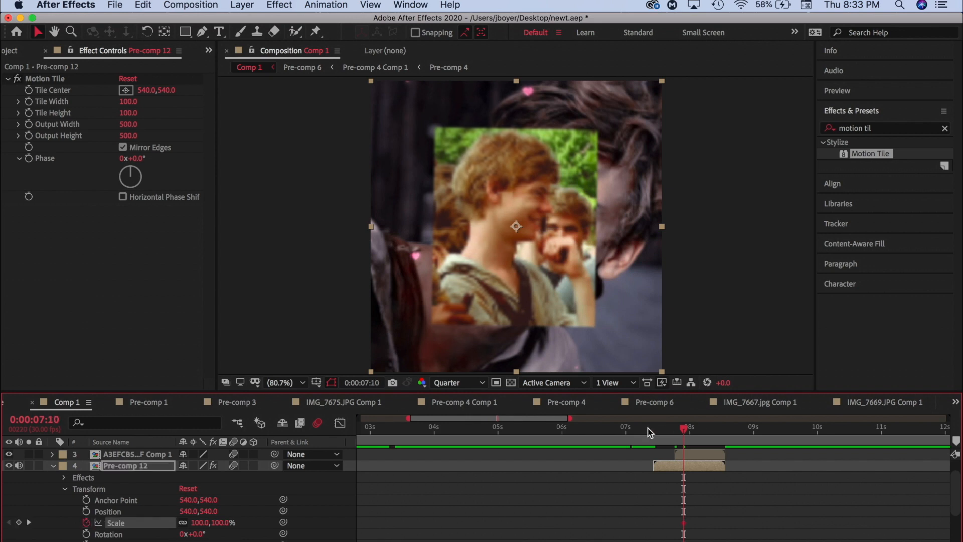
Keyframe Pre-comp 12's horizontal scale to 64% at 0:00:07:13, an overshoot at 0:00:07:15, and 91.9% at 0:00:07:18
{"action": "left_click_drag", "start_coordinate": [650, 432], "coordinate": [652, 430]}
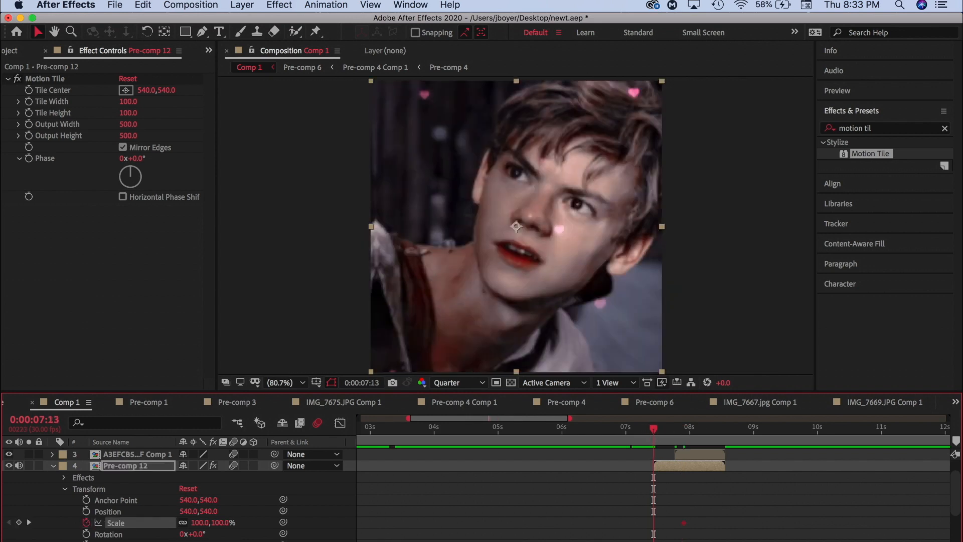
{"action": "left_click_drag", "start_coordinate": [202, 525], "coordinate": [176, 527]}
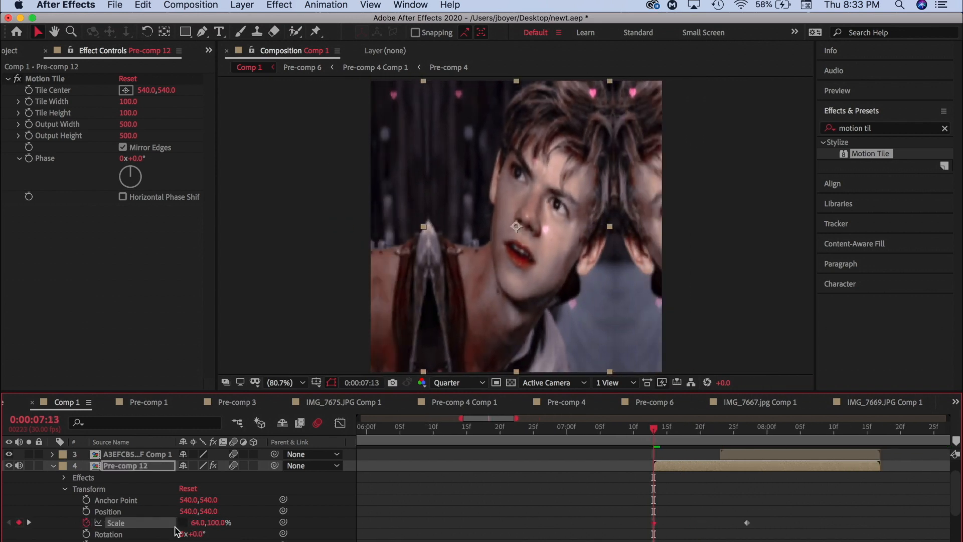
{"action": "left_click", "coordinate": [661, 431]}
{"action": "left_click_drag", "start_coordinate": [662, 432], "coordinate": [667, 432]}
{"action": "mouse_move", "coordinate": [198, 523]}
{"action": "left_mouse_down"}
{"action": "mouse_move", "coordinate": [241, 516]}
{"action": "mouse_move", "coordinate": [189, 522]}
{"action": "left_mouse_up"}
{"action": "left_click", "coordinate": [688, 432]}
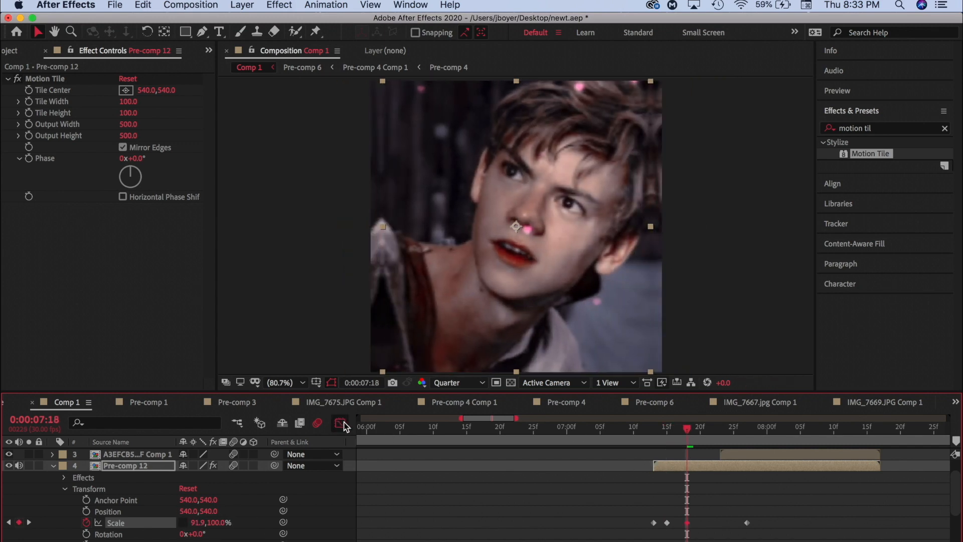
Smooth Pre-comp 12's horizontal scale keyframes in the graph editor and preview the stretch from about 0:00:07:11
{"action": "left_click", "coordinate": [341, 424]}
{"action": "left_click", "coordinate": [637, 429]}
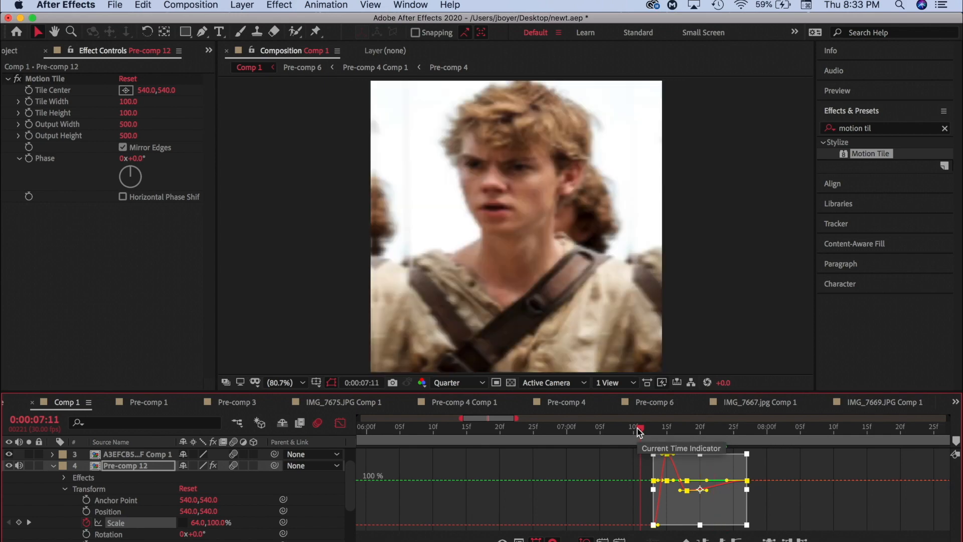
{"action": "key", "text": "space"}
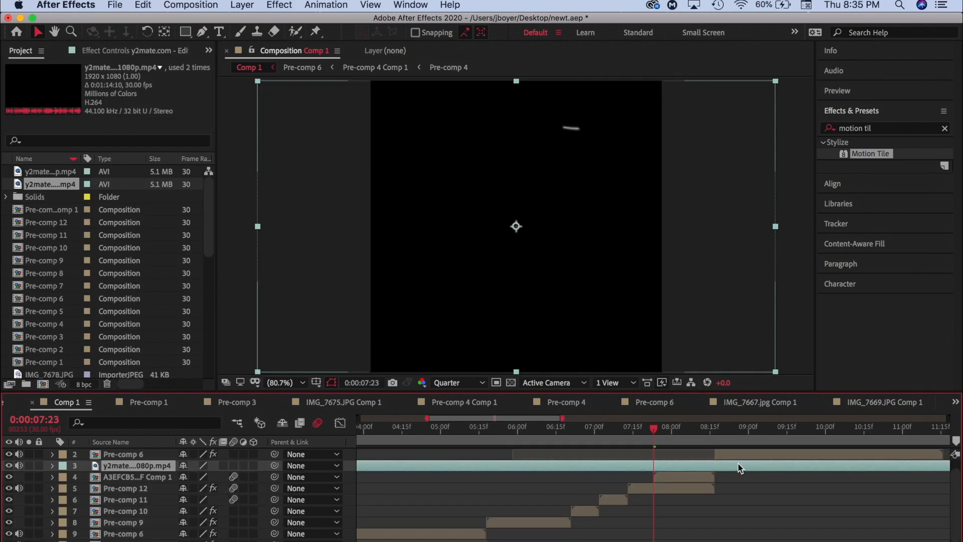
Split the y2mate scribble-outline overlay at 0:00:07:23 and delete the part before it
{"action": "key", "text": "super+shift+d"}
{"action": "left_click", "coordinate": [621, 474]}
{"action": "key", "text": "Delete"}
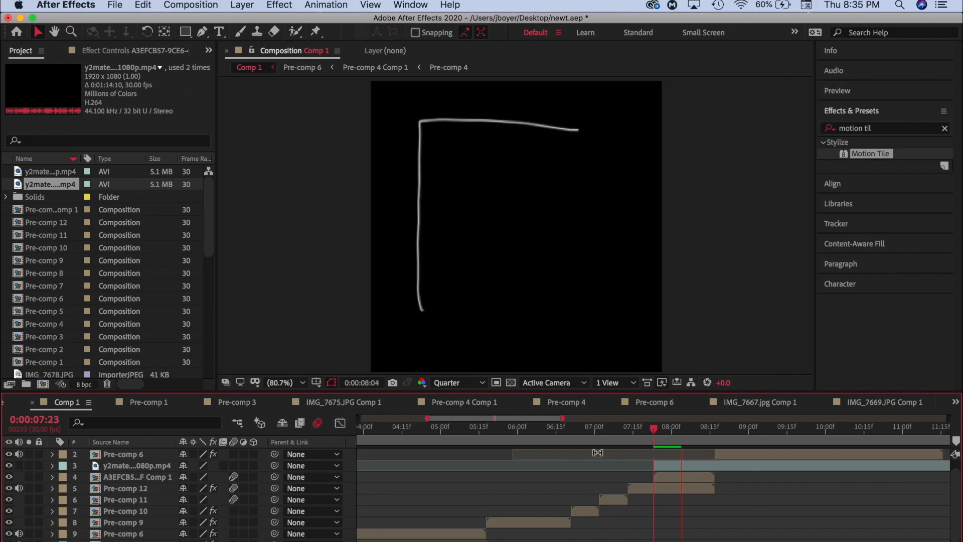
Trim the scribble overlay to end at 0:00:08:17 and change its blending mode so the black background drops out
{"action": "left_click", "coordinate": [712, 465]}
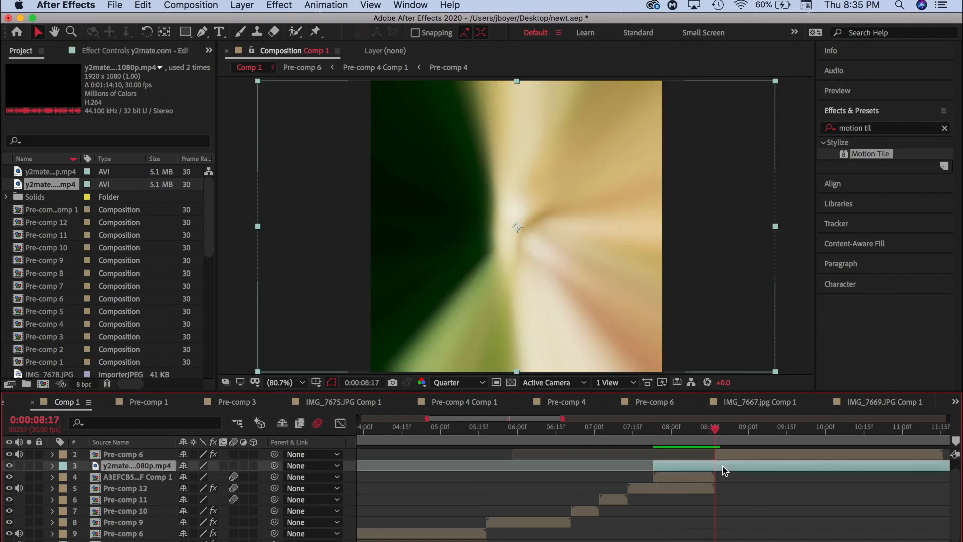
{"action": "left_click", "coordinate": [242, 5]}
{"action": "mouse_move", "coordinate": [271, 260]}
{"action": "left_click", "coordinate": [409, 180]}
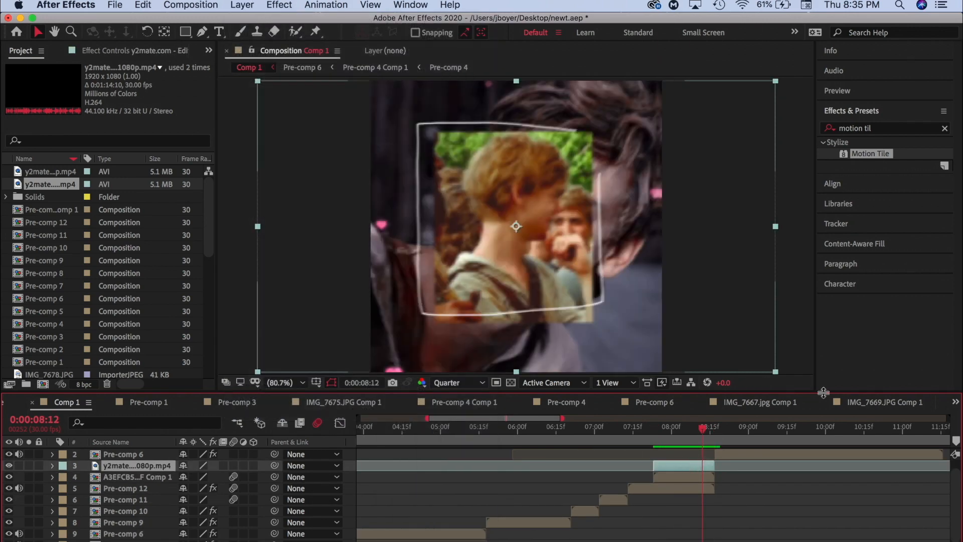
Align the scribble outline with the GIF photo, using that comp's scale keyframes as reference, and preview from 0:00:07:23
{"action": "left_click", "coordinate": [52, 477]}
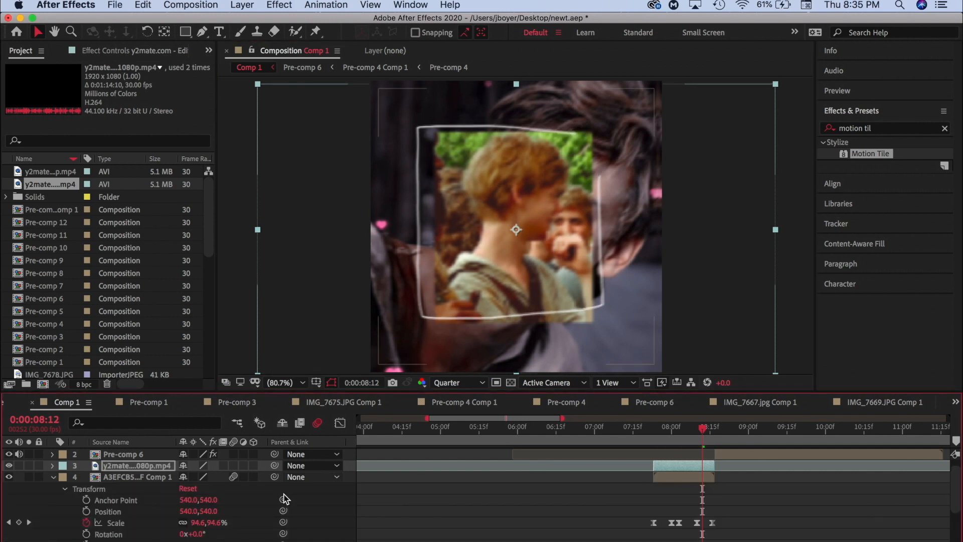
{"action": "left_click", "coordinate": [653, 428]}
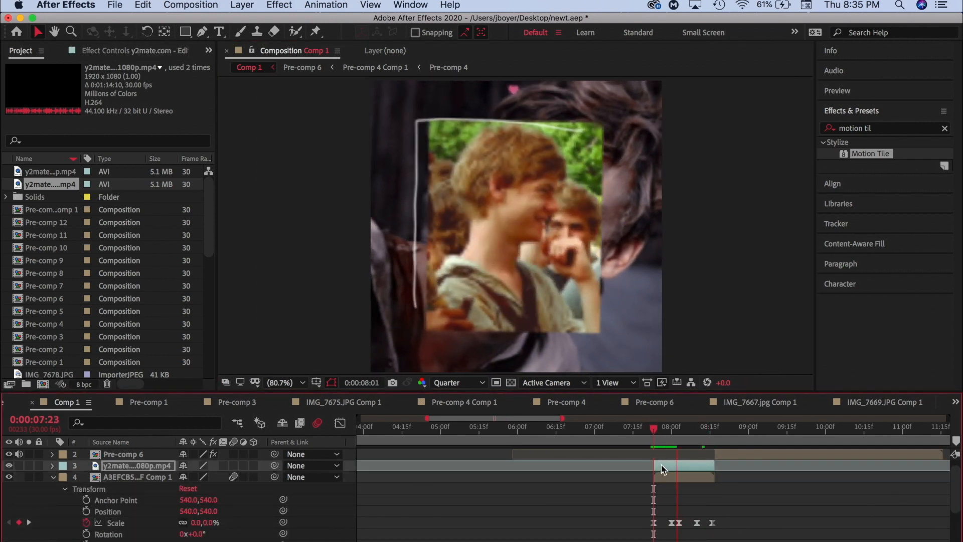
{"action": "key", "text": "space"}
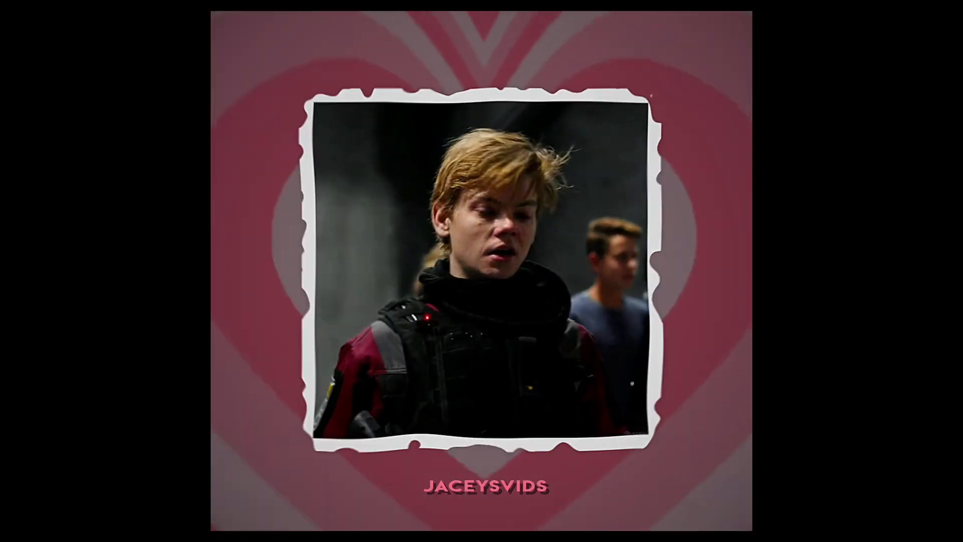